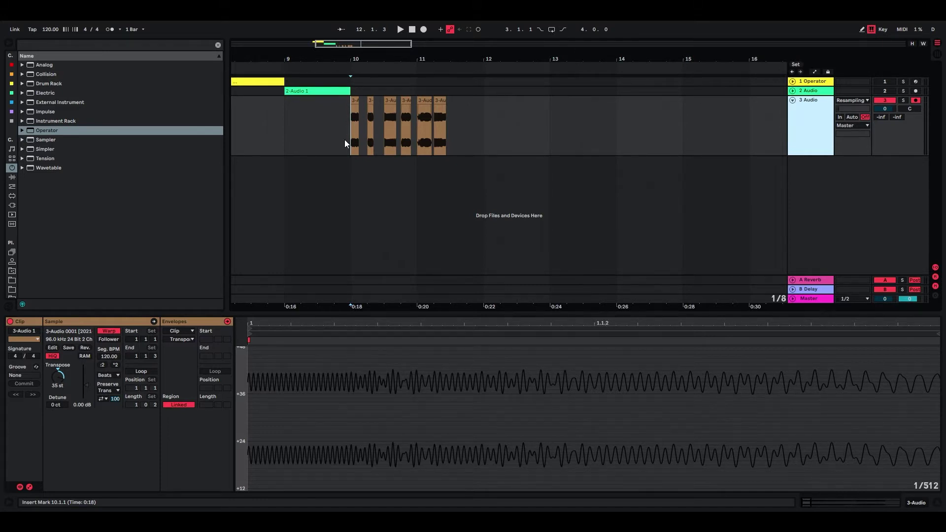
# - Play the chopped clips on the 3 Audio track from bar 10
pyautogui.moveTo(335, 45); pyautogui.dragTo(336, 89)
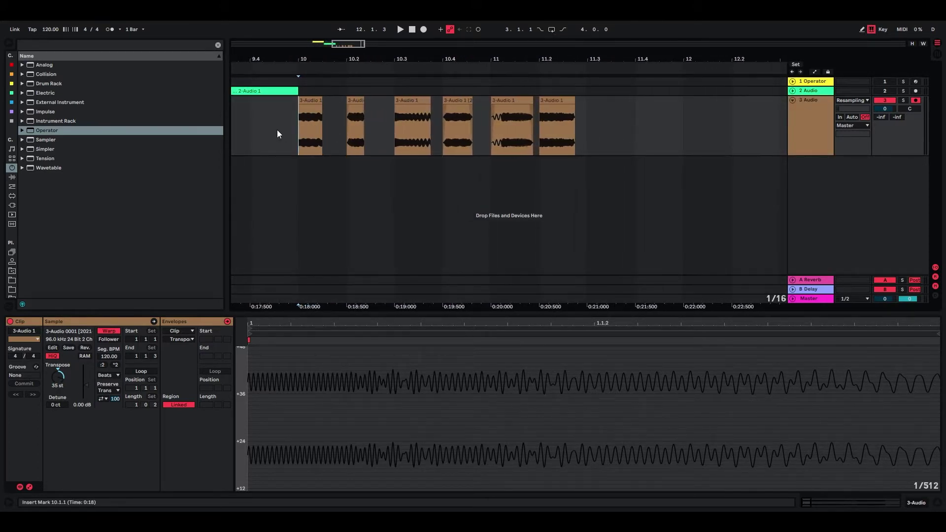
pyautogui.press('space')
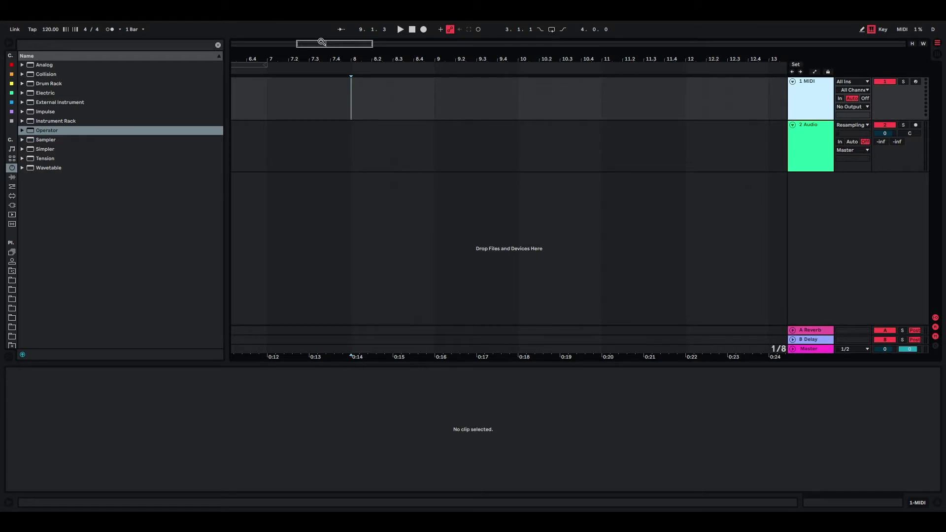
# - Load Operator onto the MIDI track and create an unlooped MIDI clip spanning bar 8 to bar 9
pyautogui.moveTo(46, 131); pyautogui.dragTo(382, 90)
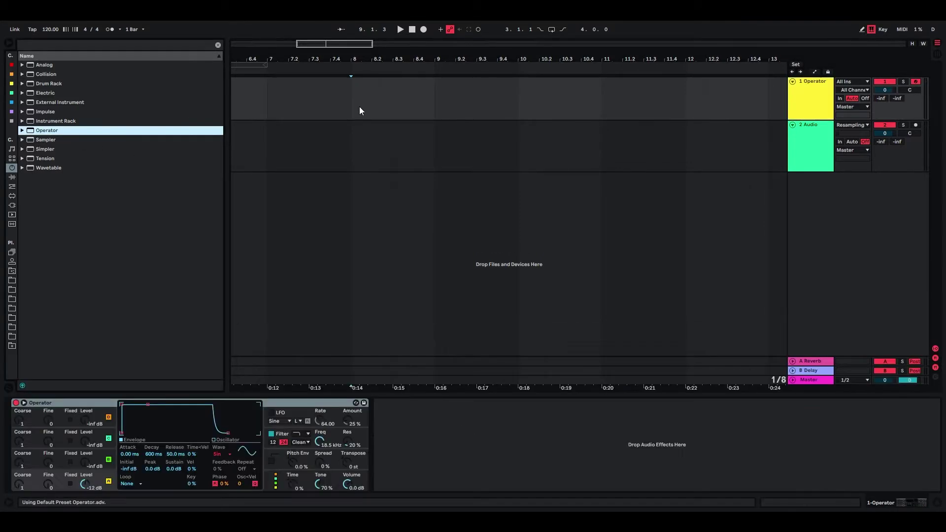
pyautogui.doubleClick(353, 85)
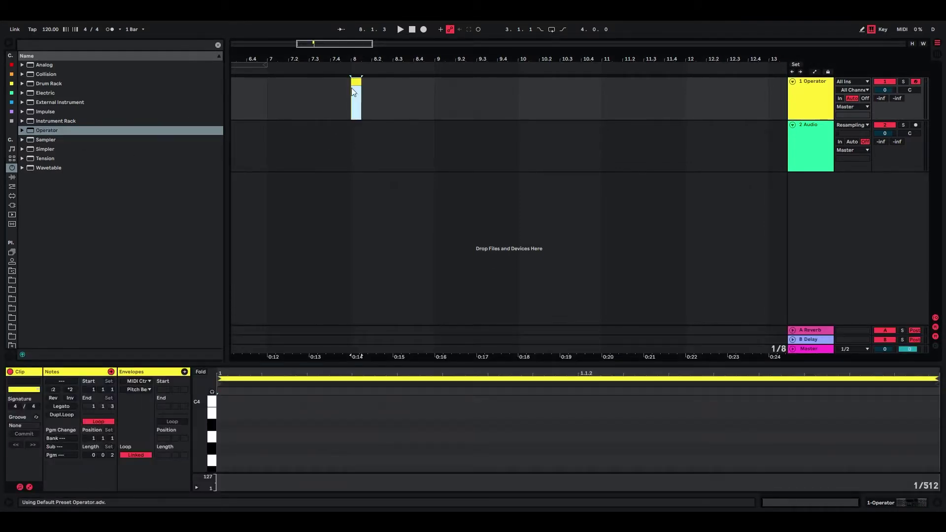
pyautogui.click(98, 421)
pyautogui.moveTo(361, 87); pyautogui.dragTo(435, 87)
# - Add a C3 note at the start of the MIDI clip and stretch it over the whole bar with Legato
pyautogui.click(220, 440)
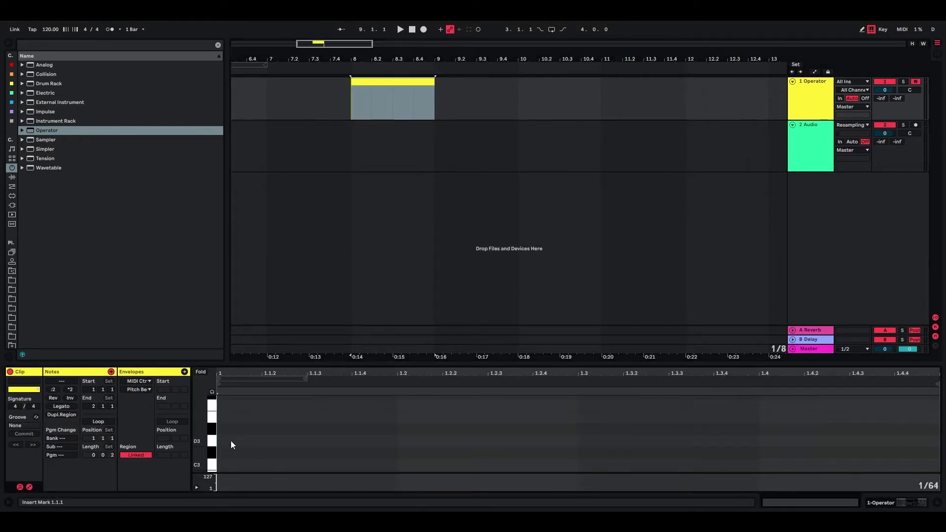
pyautogui.doubleClick(221, 464)
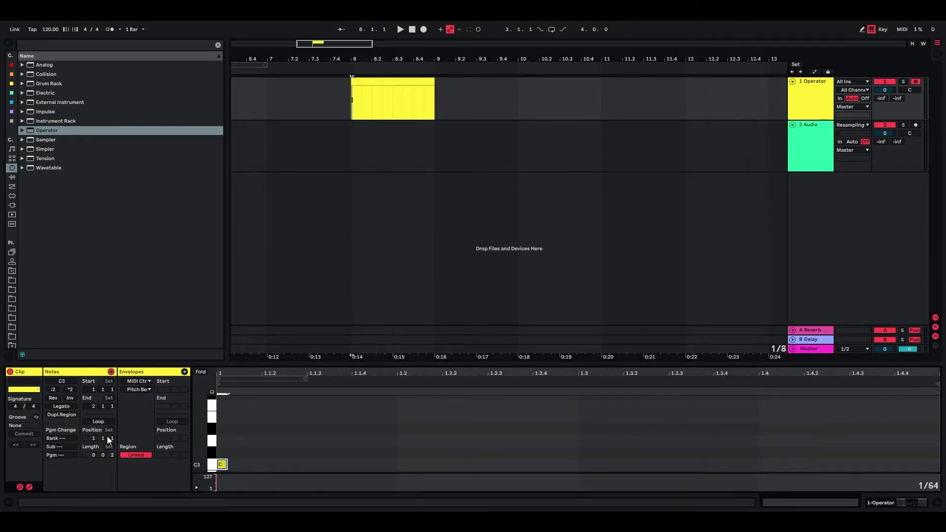
pyautogui.click(72, 406)
pyautogui.click(802, 95)
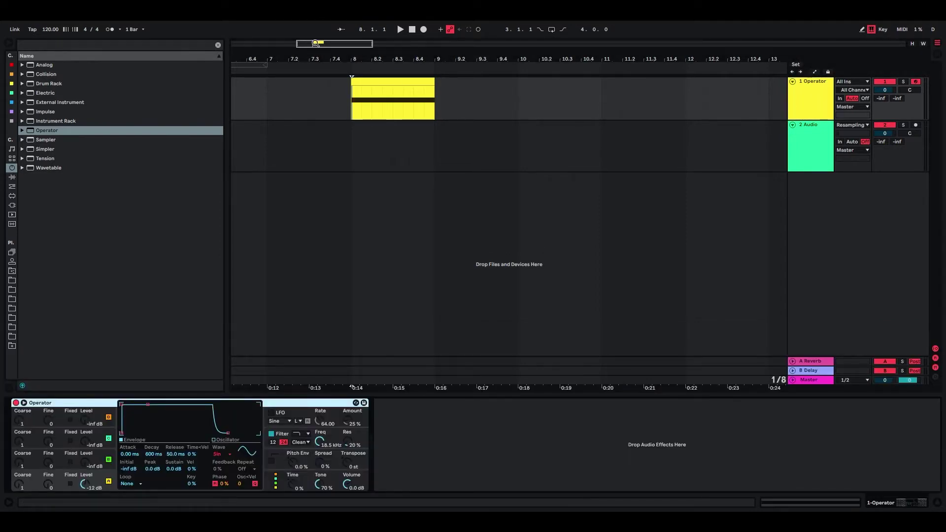
# - Resample the Operator note onto the armed 2 Audio track from bar 8 and trim the recording to end at bar 9
pyautogui.click(349, 144)
pyautogui.click(350, 143)
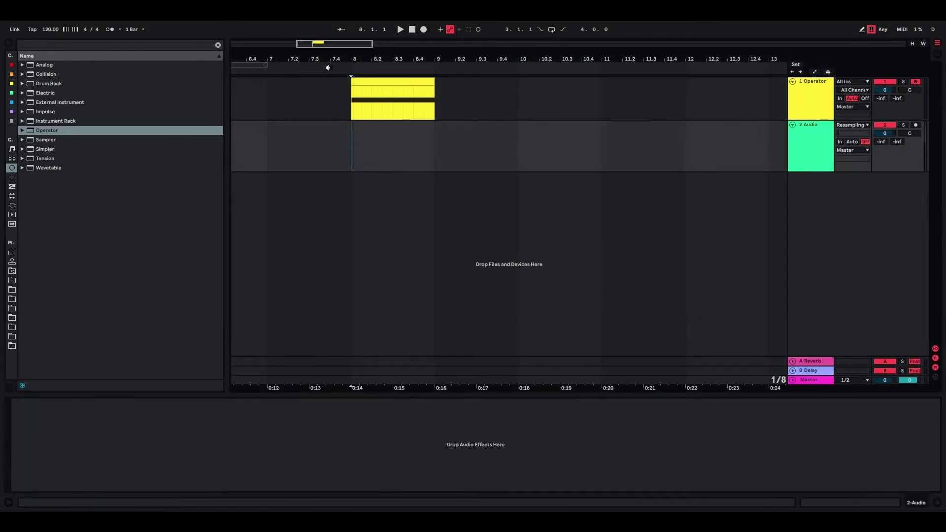
pyautogui.moveTo(319, 44); pyautogui.dragTo(319, 57)
pyautogui.press('+')
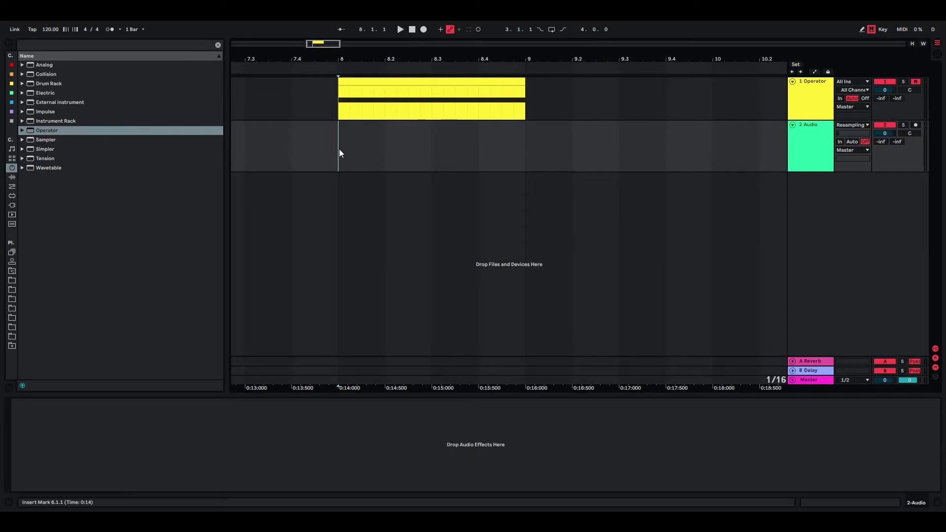
pyautogui.click(916, 125)
pyautogui.press('F9')
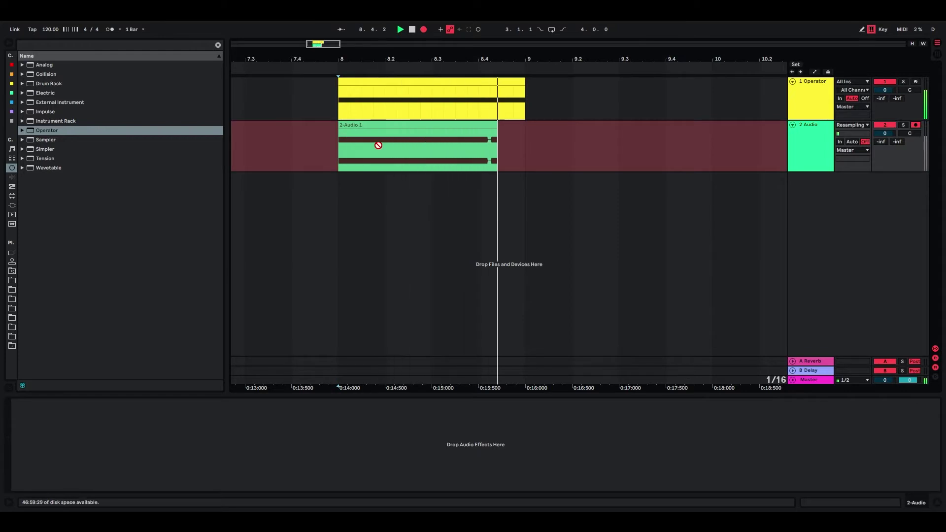
pyautogui.press('space')
pyautogui.moveTo(542, 124); pyautogui.dragTo(526, 124)
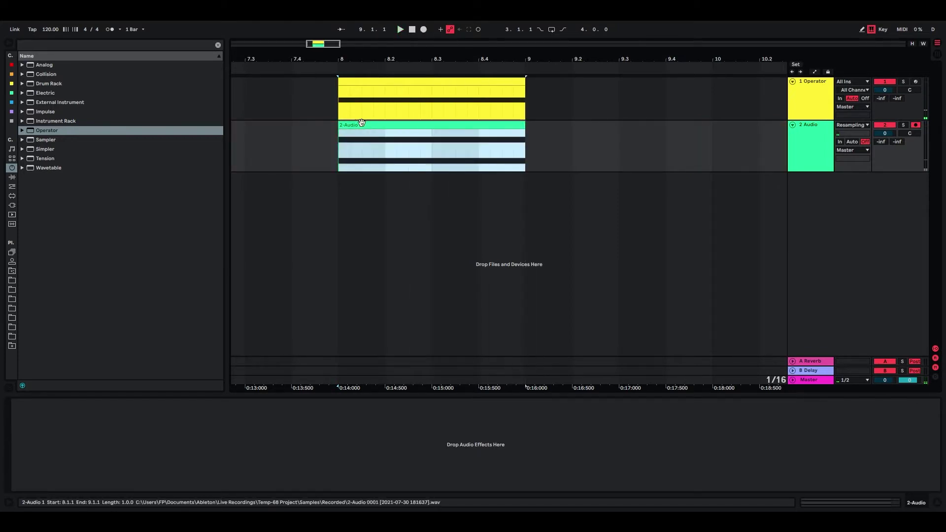
# - Deactivate and fold the Operator track, and move the recorded 2 Audio clip to start at bar 9
pyautogui.moveTo(318, 45); pyautogui.dragTo(333, 50)
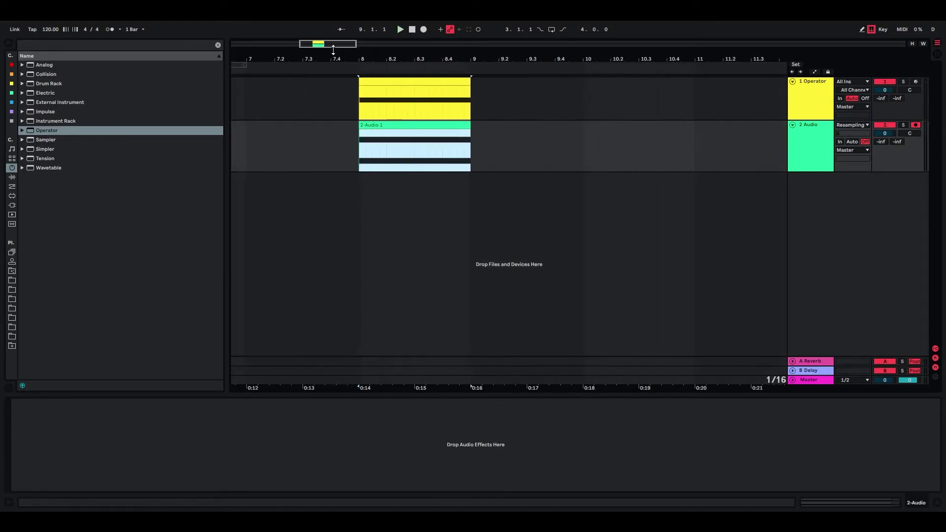
pyautogui.click(885, 82)
pyautogui.moveTo(397, 124); pyautogui.dragTo(510, 136)
pyautogui.click(793, 83)
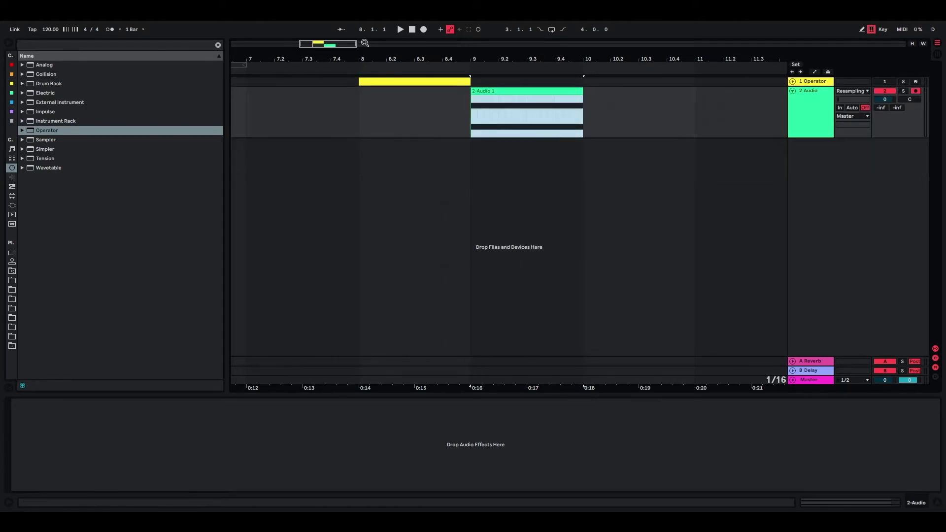
# - Open the 2 Audio clip at bar 9 and show its Transposition envelope in an enlarged clip editor
pyautogui.moveTo(323, 44); pyautogui.dragTo(335, 48)
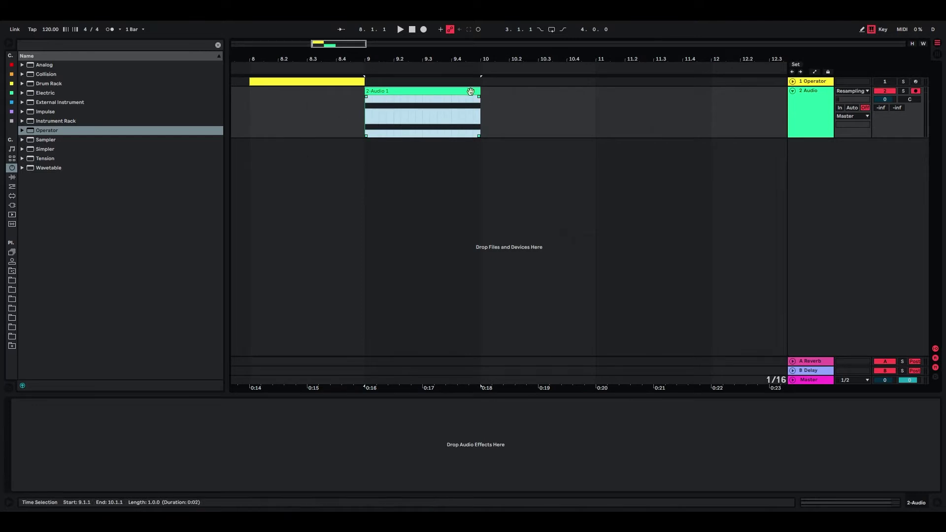
pyautogui.doubleClick(468, 92)
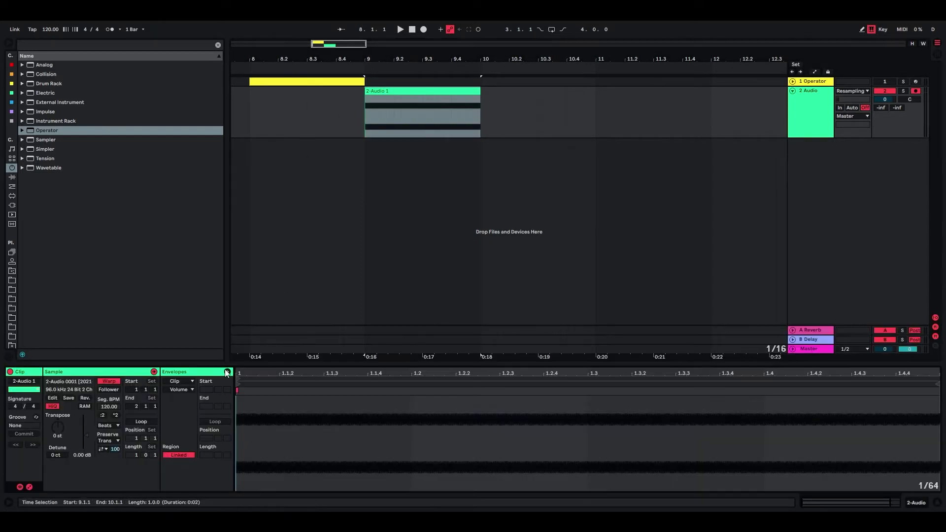
pyautogui.click(175, 391)
pyautogui.click(181, 401)
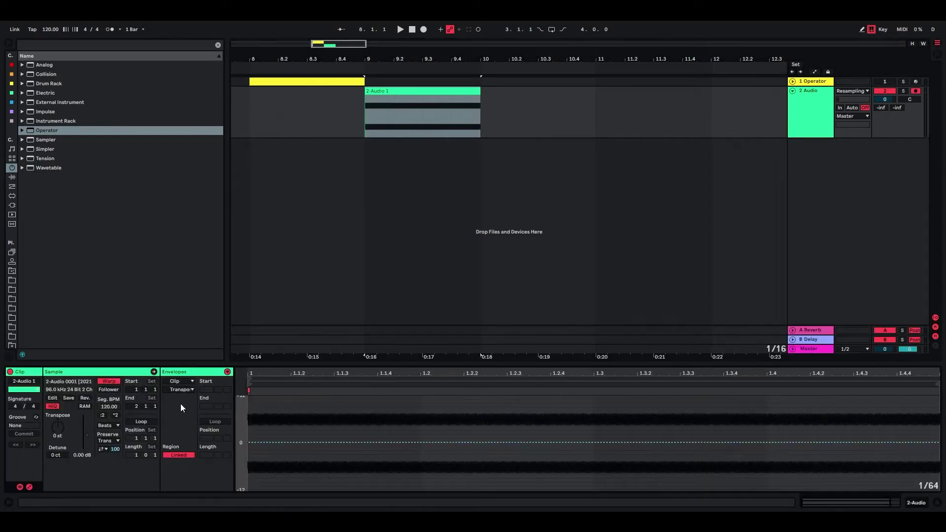
pyautogui.moveTo(350, 364); pyautogui.dragTo(347, 237)
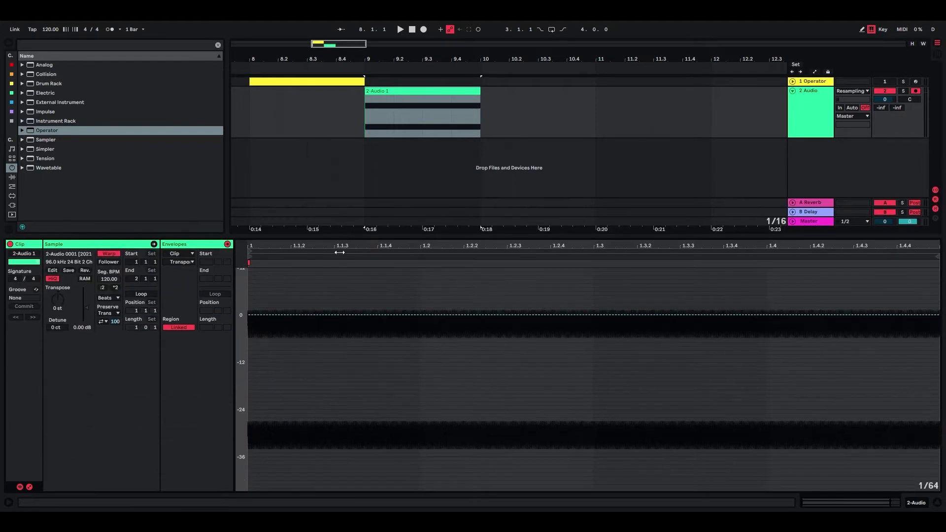
# - Draw a zigzag transposition envelope across the bar with high peaks and uneven dips down to about -47 st
pyautogui.click(301, 314)
pyautogui.scroll(1, 296, 323)
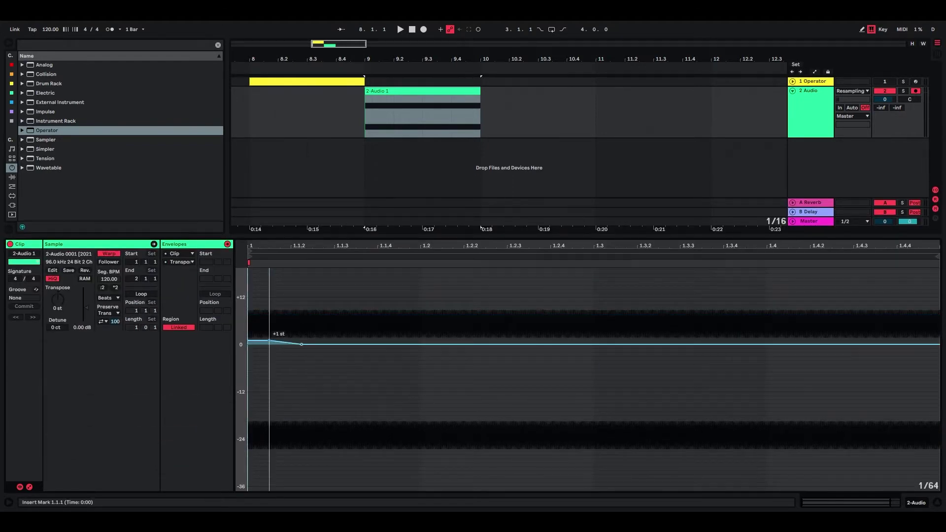
pyautogui.moveTo(269, 340); pyautogui.dragTo(248, 269)
pyautogui.moveTo(323, 349); pyautogui.dragTo(918, 470)
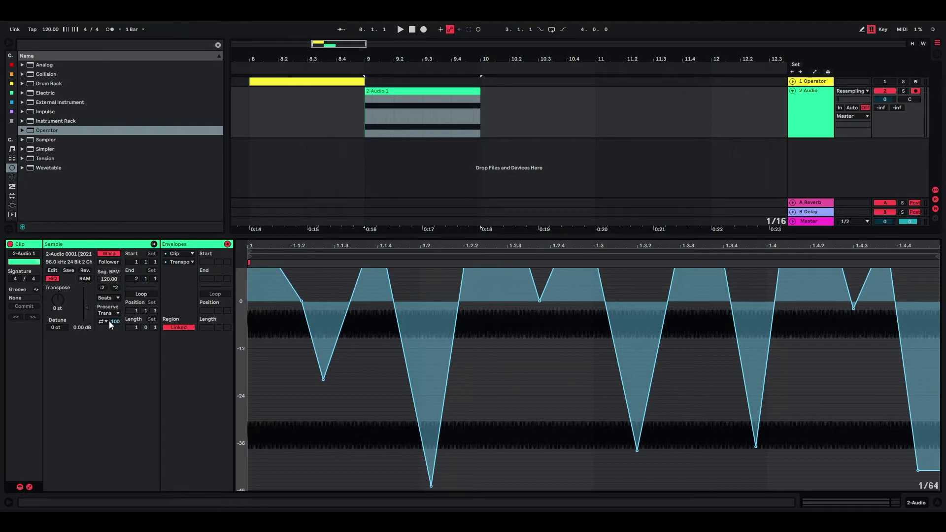
# - Set the clip's warp mode to Texture with a grain size of 75.41 and audition it from bar 9
pyautogui.click(806, 112)
pyautogui.moveTo(108, 327); pyautogui.dragTo(108, 353)
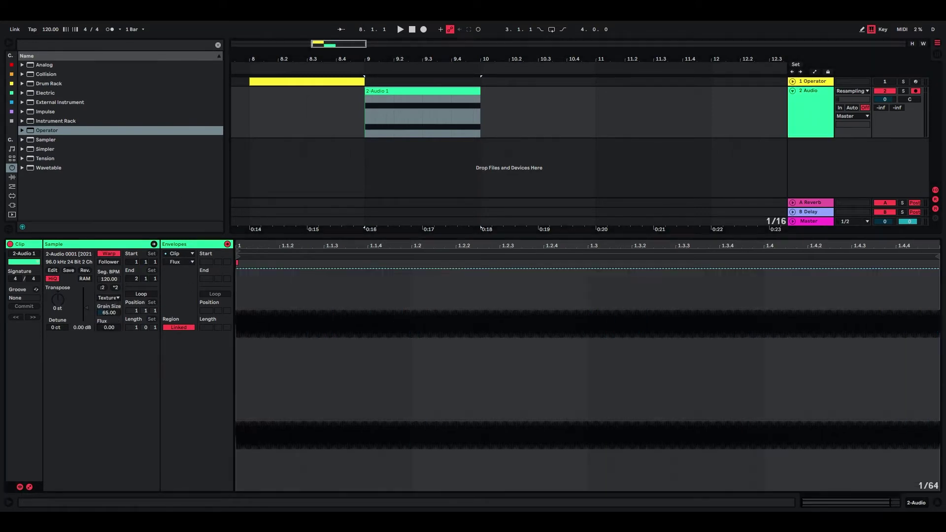
pyautogui.click(367, 128)
pyautogui.press('space')
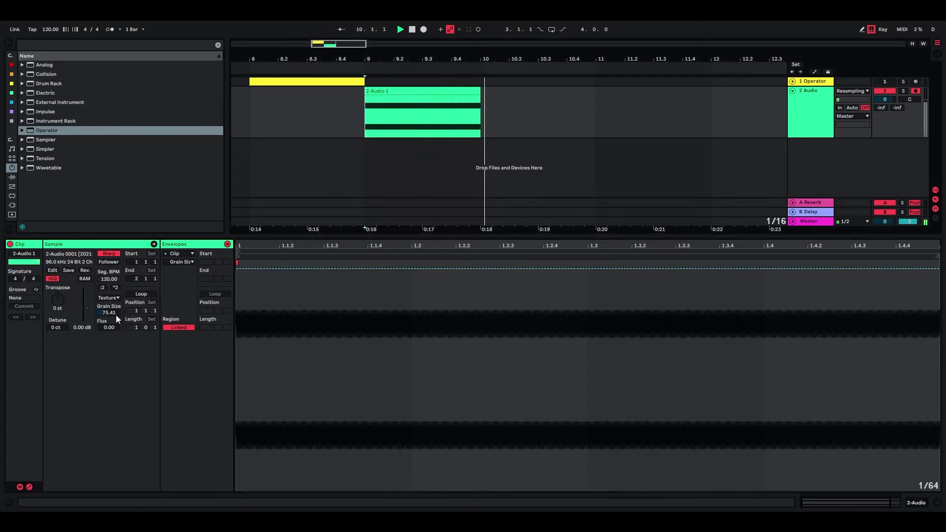
pyautogui.press('space')
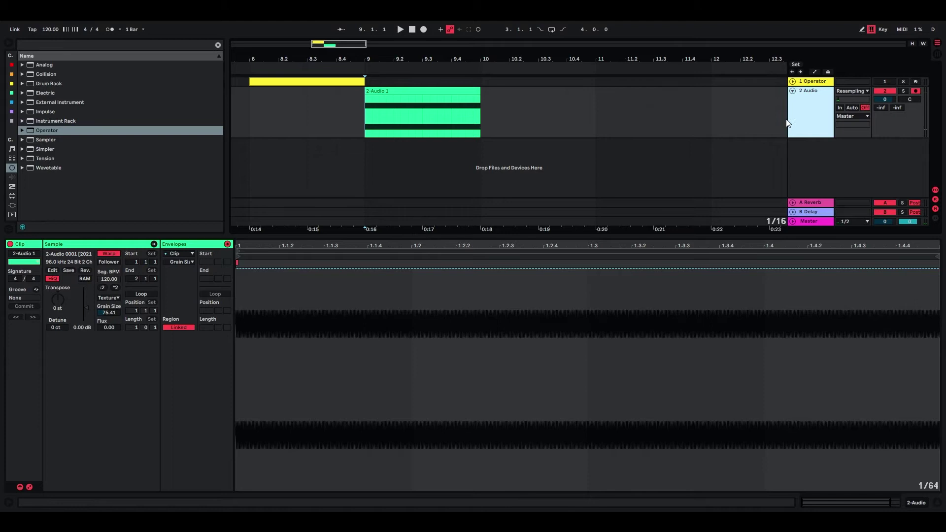
# - Record the modulated clip from bar 9 onto a new audio track, and deactivate and fold the 2 Audio track
pyautogui.hotkey('ctrl', 't')
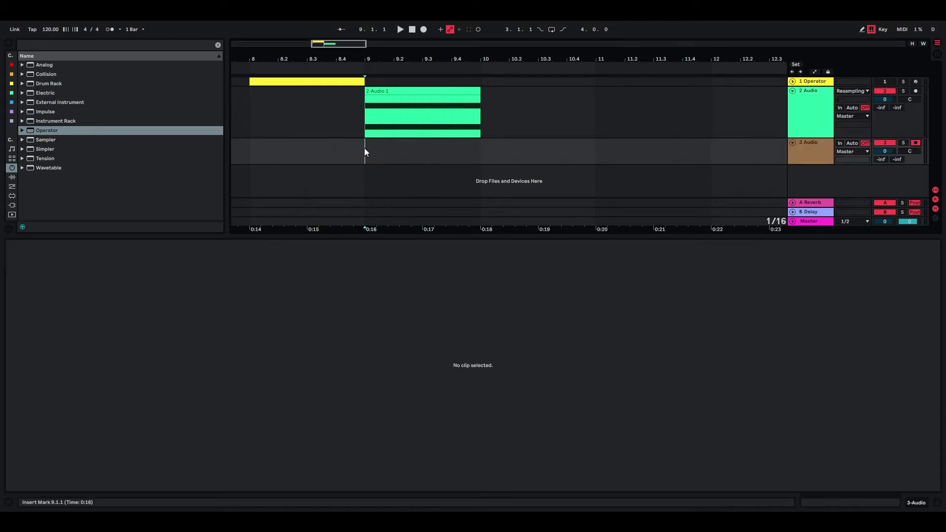
pyautogui.press('F9')
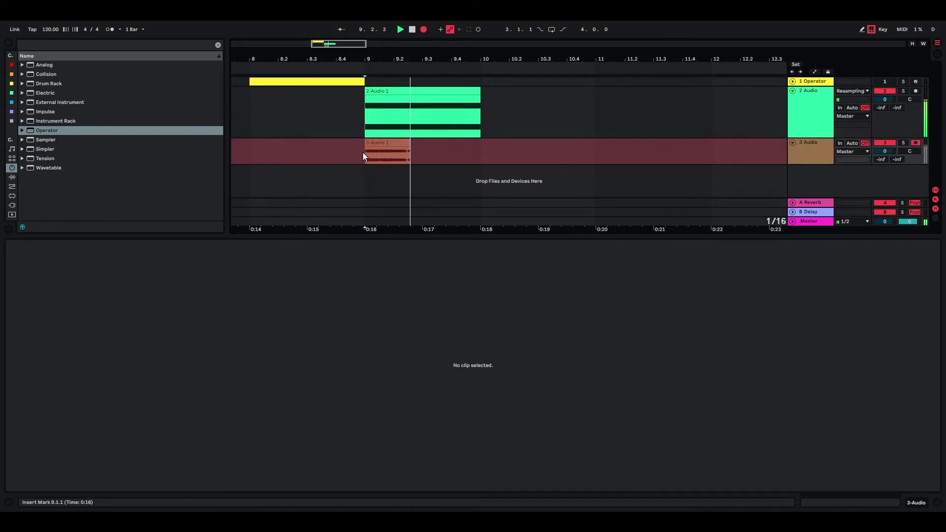
pyautogui.press('space')
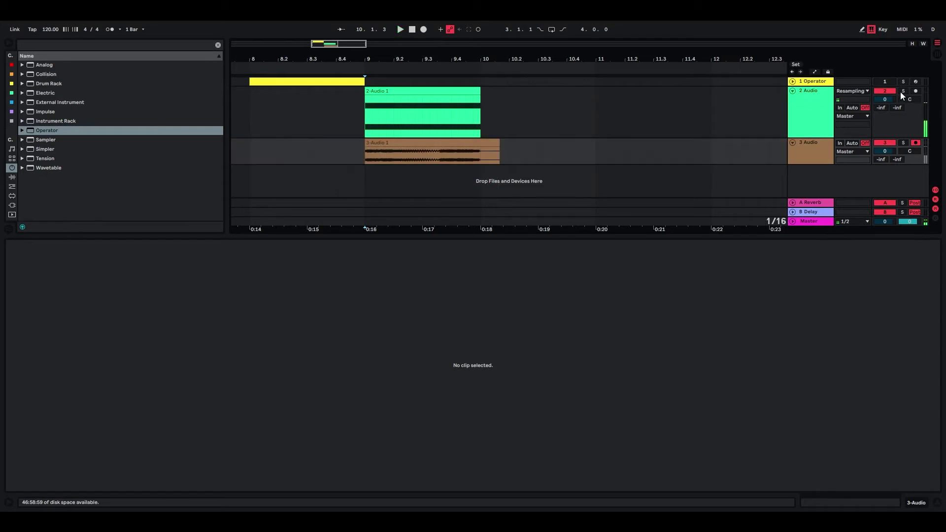
pyautogui.click(880, 92)
pyautogui.click(792, 91)
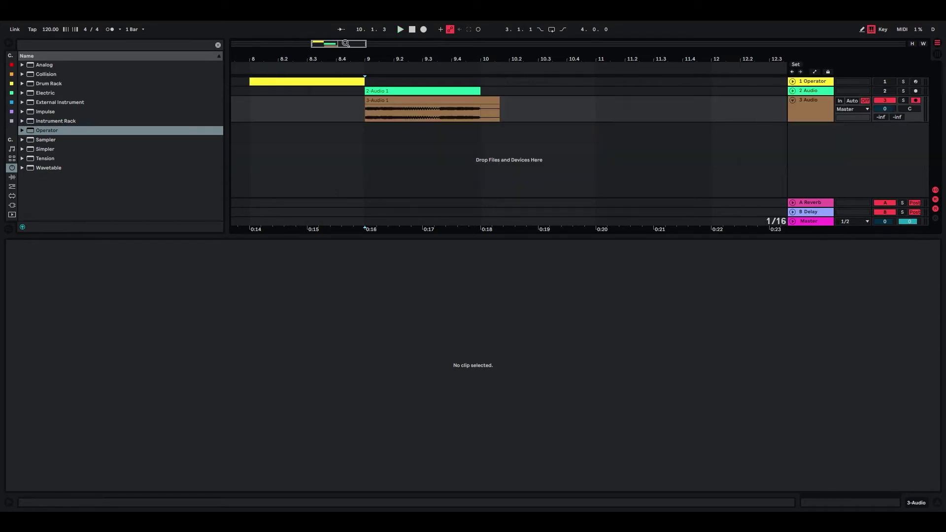
# - Trim the 3 Audio recording to one bar and place it from bar 10 to bar 11, enlarging the track
pyautogui.moveTo(345, 43); pyautogui.dragTo(347, 23)
pyautogui.moveTo(494, 101); pyautogui.dragTo(572, 101)
pyautogui.moveTo(338, 42); pyautogui.dragTo(346, 63)
pyautogui.moveTo(808, 122); pyautogui.dragTo(808, 156)
pyautogui.moveTo(447, 237); pyautogui.dragTo(447, 282)
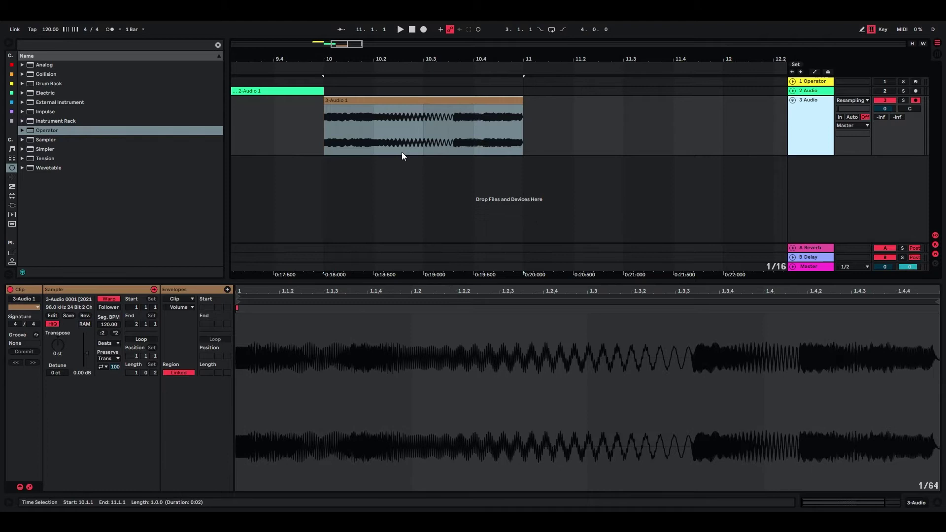
# - Split the 3 Audio clip at 10.1.3 and move the remaining part to start at bar 11
pyautogui.moveTo(349, 100)
pyautogui.mouseDown()
pyautogui.moveTo(460, 107)
pyautogui.moveTo(348, 112)
pyautogui.mouseUp()
pyautogui.click(347, 132)
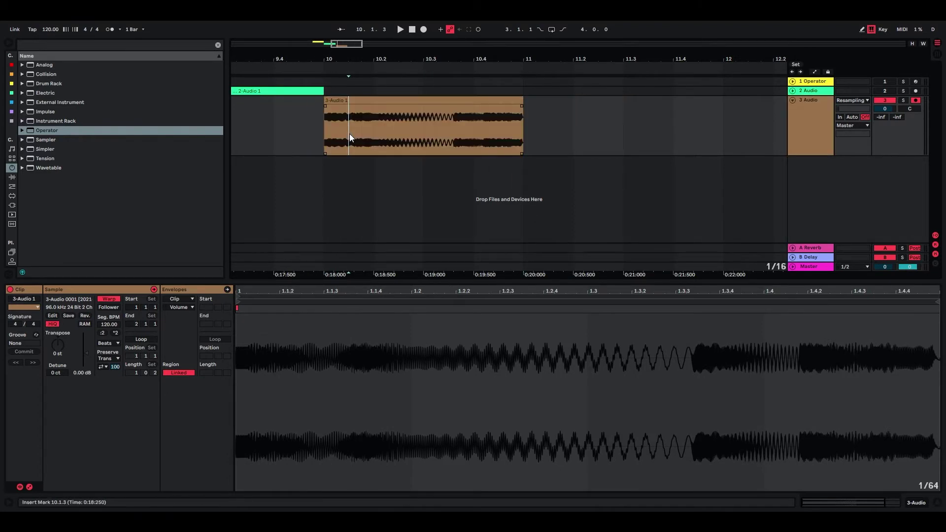
pyautogui.hotkey('ctrl', 'e')
pyautogui.moveTo(372, 114); pyautogui.dragTo(547, 115)
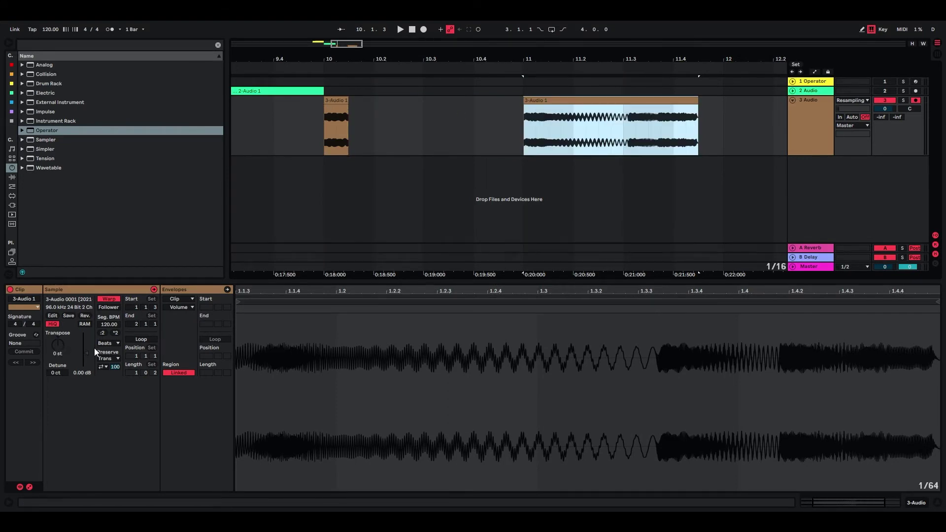
# - Transpose the remaining clip at bar 11 by 37 st and play the first slice from bar 10
pyautogui.moveTo(61, 347); pyautogui.dragTo(61, 328)
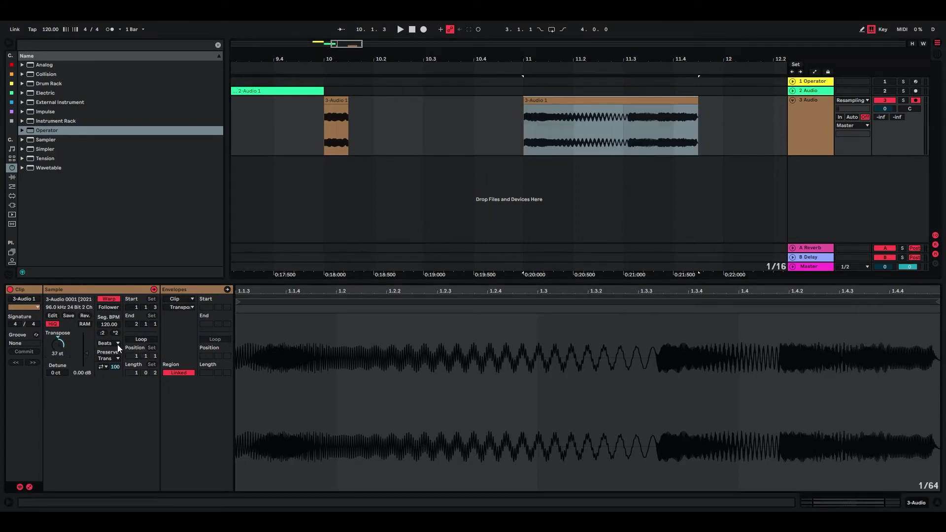
pyautogui.moveTo(346, 44); pyautogui.dragTo(344, 57)
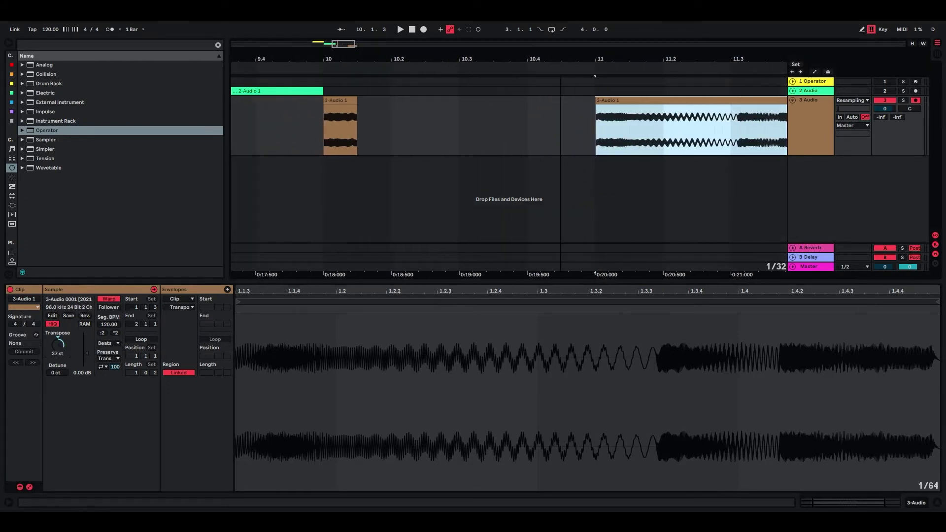
pyautogui.click(325, 124)
pyautogui.press('space')
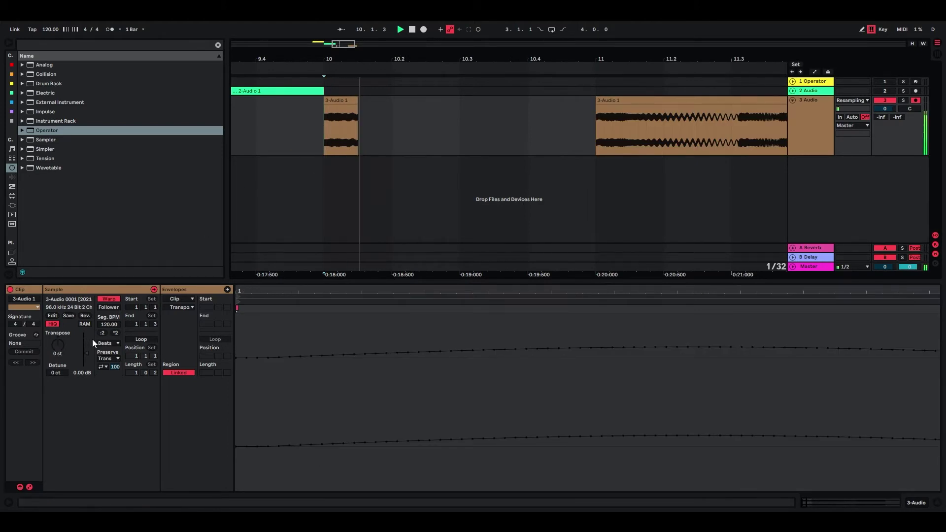
pyautogui.press('space')
# - Transpose the first slice at bar 10 by 35 st and audition it
pyautogui.click(322, 120)
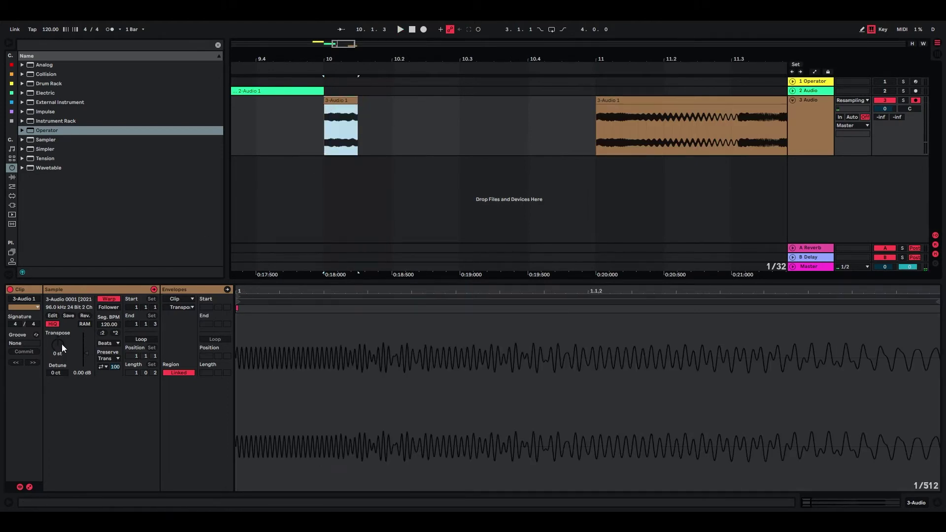
pyautogui.moveTo(59, 345); pyautogui.dragTo(59, 301)
pyautogui.press('space')
pyautogui.press('space')
pyautogui.press('space')
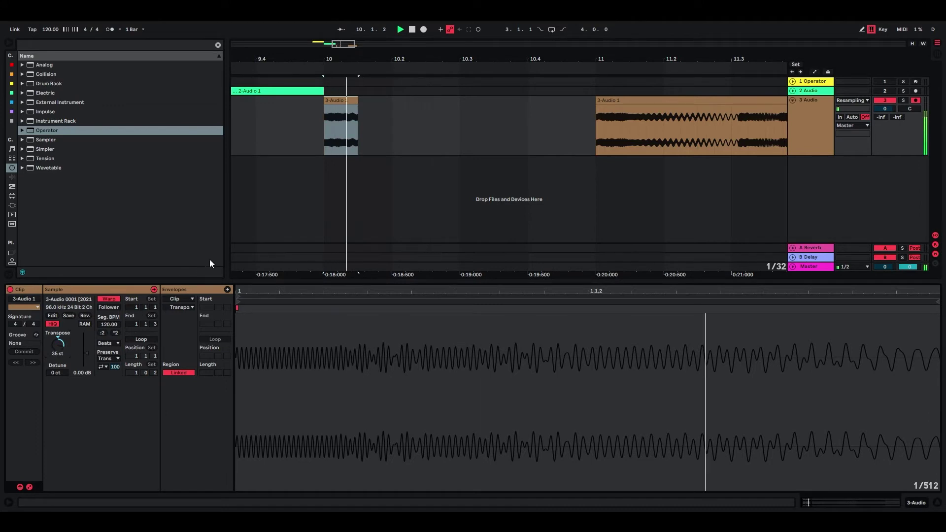
pyautogui.press('space')
# - Split the 3 Audio clip at 11.1.2 and move the piece before the cut to 10.2
pyautogui.click(624, 133)
pyautogui.hotkey('ctrl', 'e')
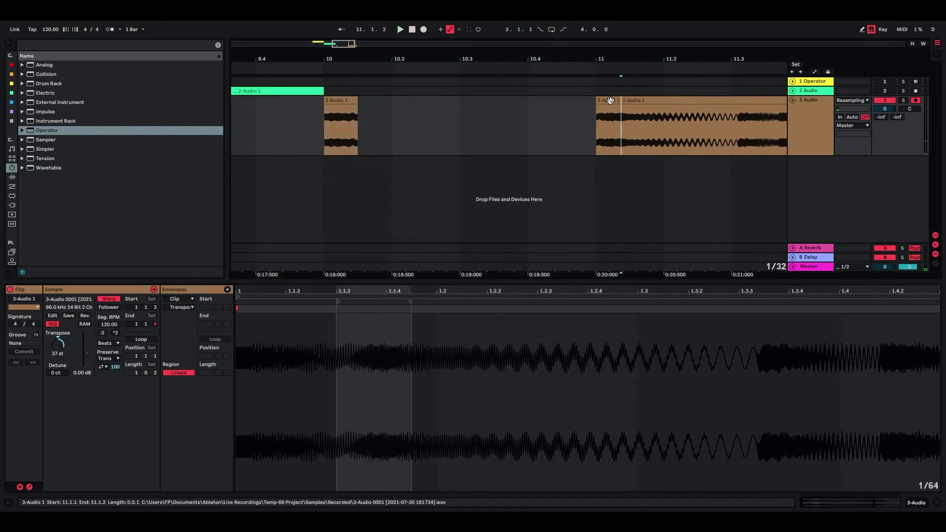
pyautogui.moveTo(606, 103); pyautogui.dragTo(403, 109)
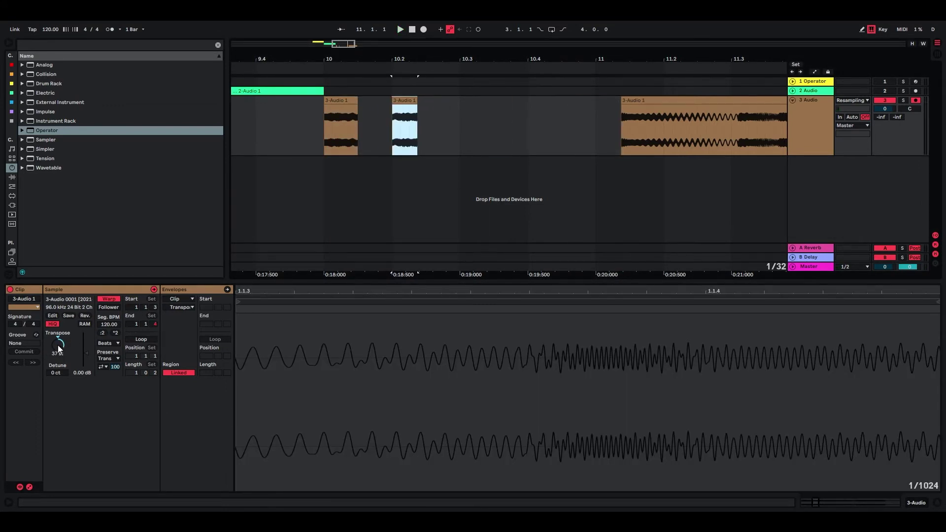
# - Transpose the slice at 10.2 by 21 st and audition it
pyautogui.moveTo(58, 344); pyautogui.dragTo(58, 353)
pyautogui.press('space')
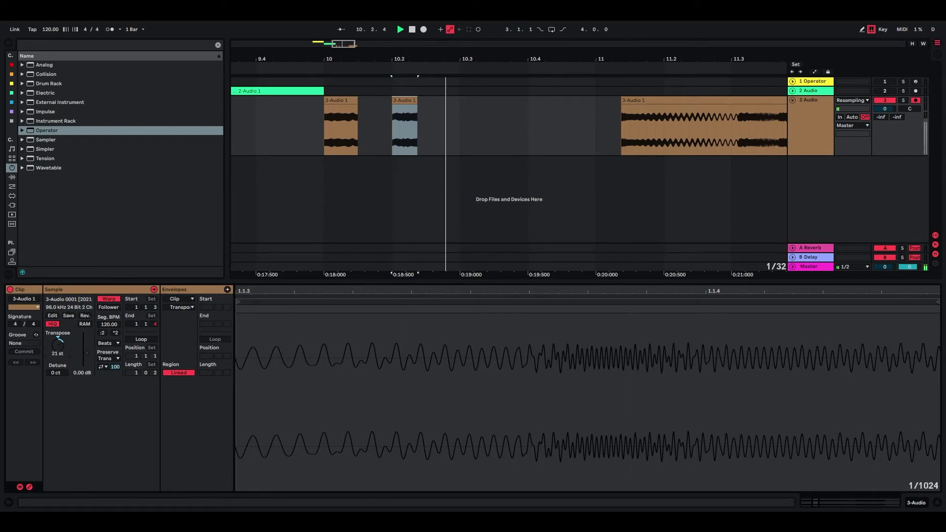
pyautogui.press('space')
# - Add short fades to the start and end of the slice at 10.2, auditioning the result
pyautogui.click(393, 107)
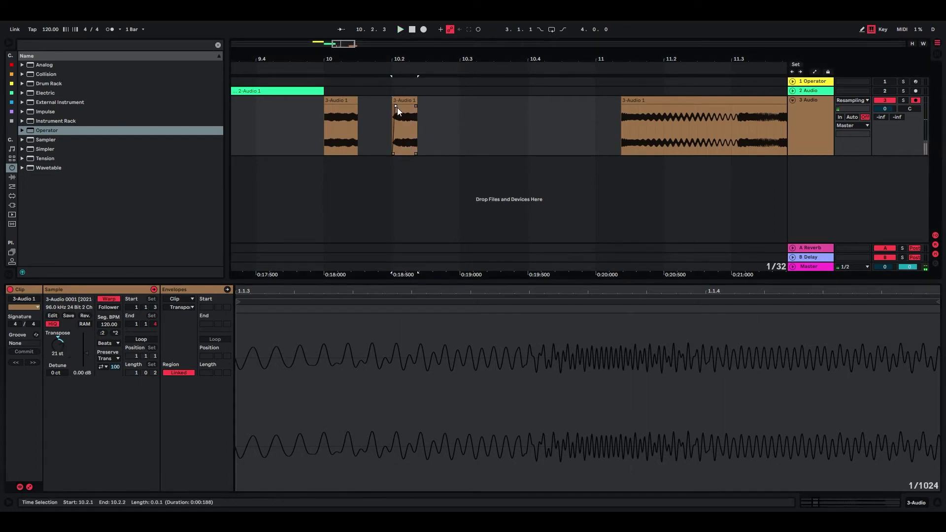
pyautogui.press('space')
pyautogui.press('space')
pyautogui.moveTo(417, 107); pyautogui.dragTo(415, 107)
pyautogui.press('space')
pyautogui.press('space')
pyautogui.press('space')
pyautogui.press('space')
# - Split the remaining 3 Audio clip at 11.2.1 and move the piece before the cut to 10.3
pyautogui.click(672, 132)
pyautogui.hotkey('ctrl', 'e')
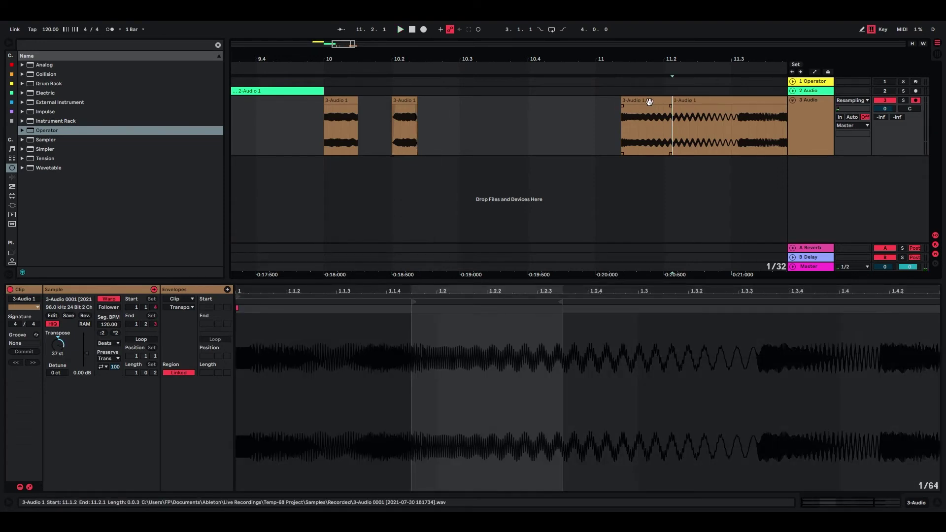
pyautogui.moveTo(649, 102); pyautogui.dragTo(488, 106)
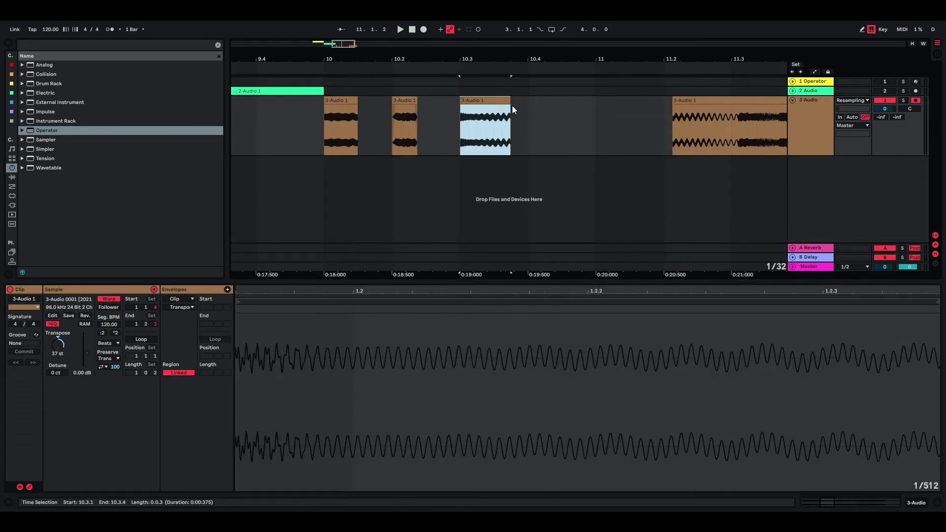
# - Transpose the slice at 10.3 by 26 st, auditioning it while adjusting the pitch
pyautogui.click(58, 346)
pyautogui.press('space')
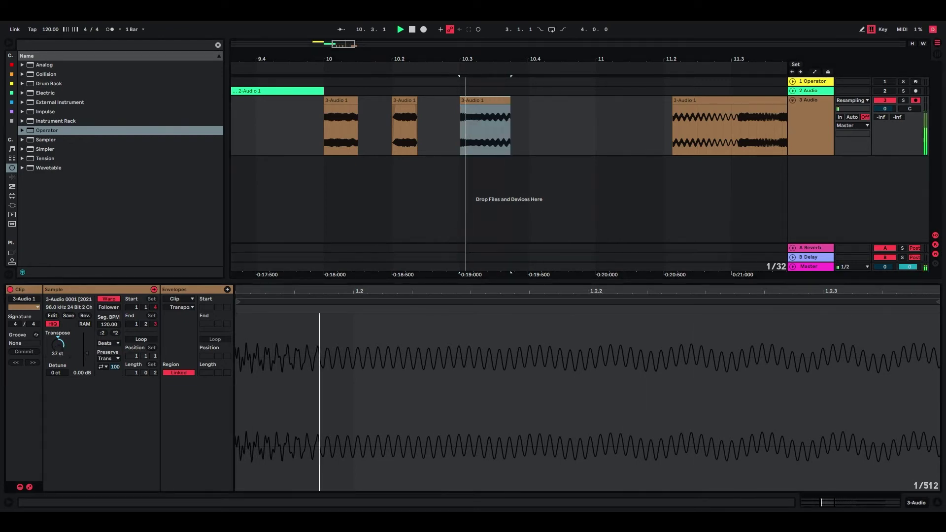
pyautogui.moveTo(58, 346); pyautogui.dragTo(58, 350)
pyautogui.press('space')
pyautogui.press('space')
pyautogui.press('space')
pyautogui.press('space')
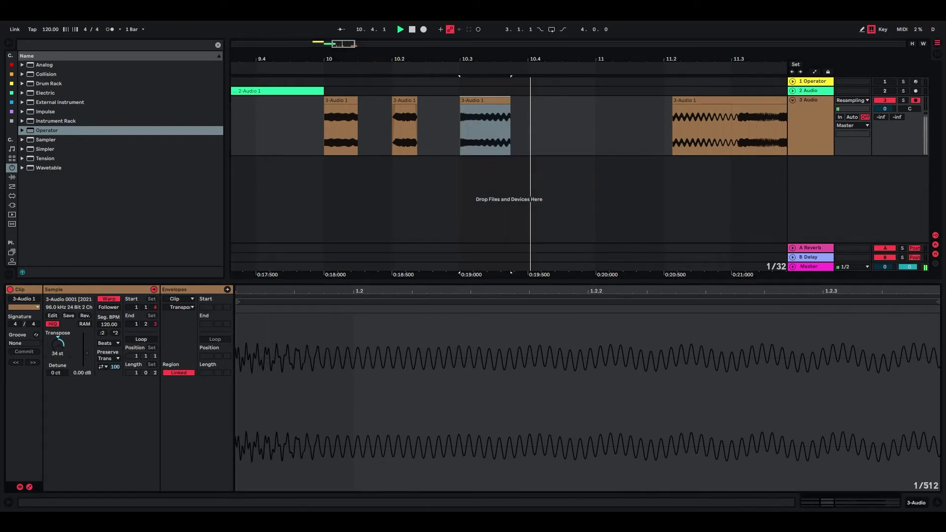
pyautogui.press('Down')
pyautogui.press('Down')
pyautogui.press('Down')
pyautogui.press('Down')
pyautogui.press('Down')
pyautogui.press('Down')
pyautogui.press('Down')
pyautogui.press('Down')
pyautogui.press('space')
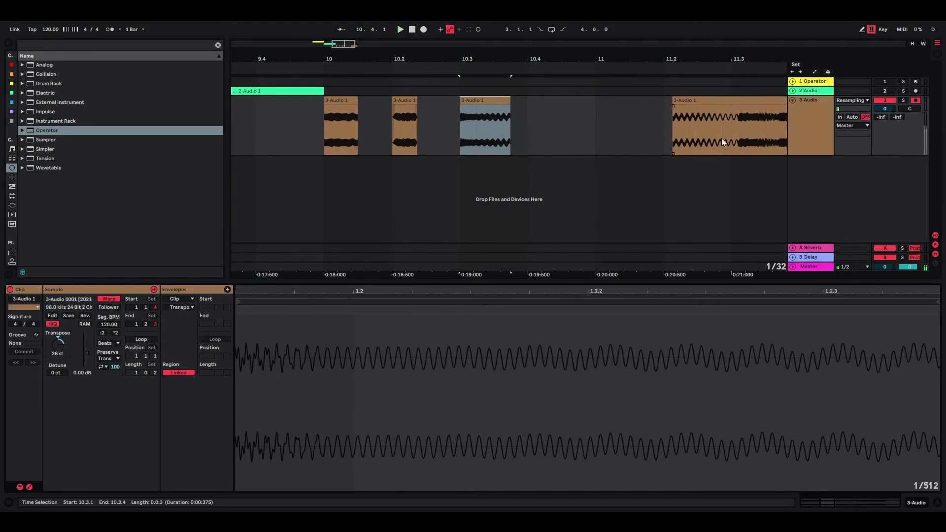
# - Split the remaining 3 Audio clip just before 11.3 and move the piece before the cut to 10.4
pyautogui.click(722, 139)
pyautogui.hotkey('ctrl', 'e')
pyautogui.moveTo(704, 100); pyautogui.dragTo(570, 100)
# - Transpose the slice at 10.4 by 30 st, auditioning it repeatedly
pyautogui.moveTo(58, 345)
pyautogui.mouseDown()
pyautogui.moveTo(58, 360)
pyautogui.moveTo(58, 327)
pyautogui.moveTo(59, 355)
pyautogui.mouseUp()
pyautogui.press('space')
pyautogui.press('space')
pyautogui.press('space')
pyautogui.press('space')
pyautogui.press('space')
pyautogui.press('space')
pyautogui.press('space')
pyautogui.press('space')
pyautogui.press('space')
pyautogui.press('space')
pyautogui.press('space')
pyautogui.press('space')
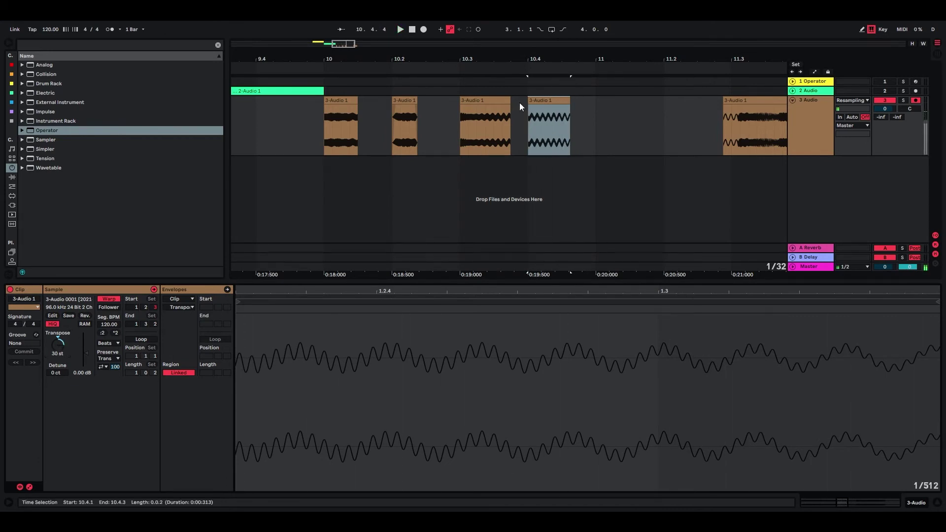
# - Consolidate the slice at 10.4 into a new audio clip
pyautogui.click(545, 101)
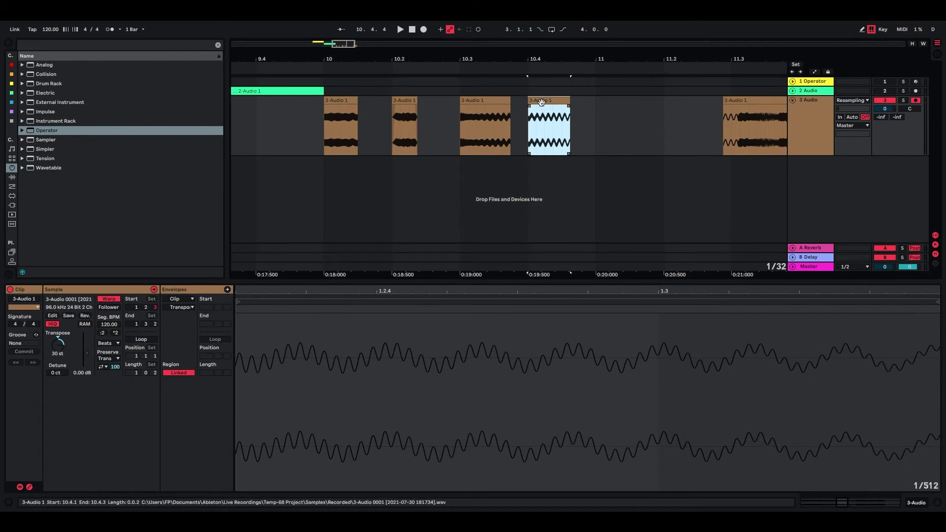
pyautogui.click(545, 106)
pyautogui.click(547, 99)
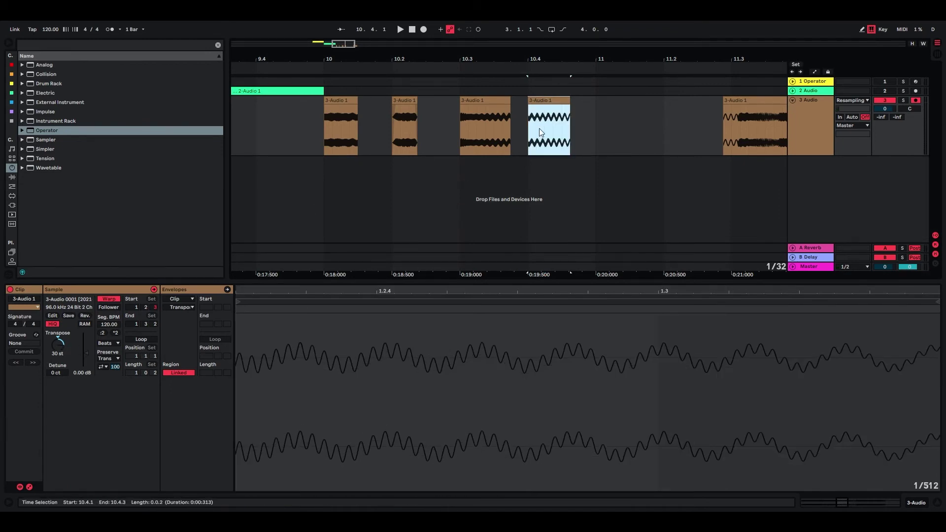
pyautogui.hotkey('ctrl', 'j')
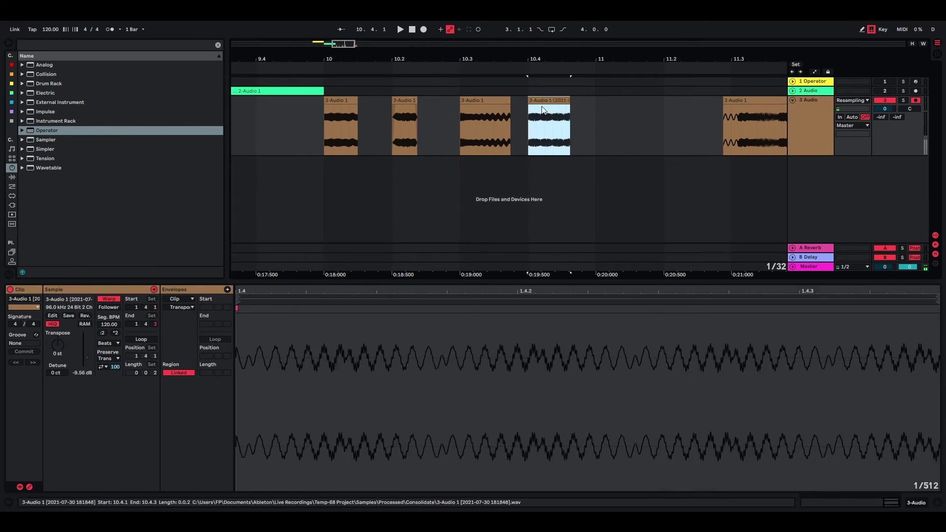
# - Try out transpositions on the consolidated clip at 10.4, ending on 29 st
pyautogui.moveTo(58, 352)
pyautogui.mouseDown()
pyautogui.moveTo(58, 320)
pyautogui.moveTo(58, 376)
pyautogui.moveTo(59, 334)
pyautogui.mouseUp()
pyautogui.press('space')
pyautogui.press('space')
pyautogui.press('space')
pyautogui.press('space')
pyautogui.press('space')
pyautogui.press('space')
pyautogui.press('space')
pyautogui.press('space')
pyautogui.press('space')
pyautogui.press('space')
pyautogui.press('space')
pyautogui.press('space')
pyautogui.press('space')
pyautogui.press('space')
pyautogui.press('space')
pyautogui.press('space')
pyautogui.press('space')
pyautogui.press('space')
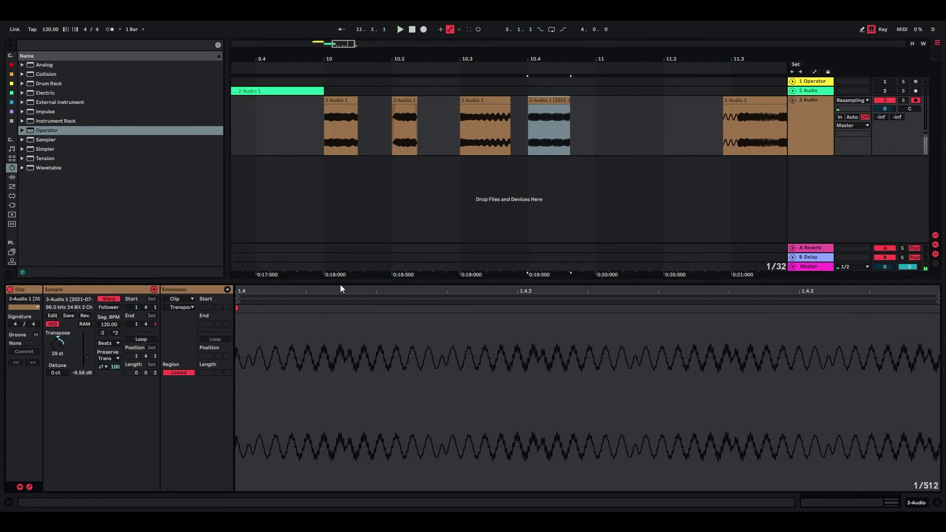
# - Draw a zigzag Transposition envelope with peaks up to +48 st on the clip at 10.4 and audition it
pyautogui.moveTo(339, 284); pyautogui.dragTo(340, 231)
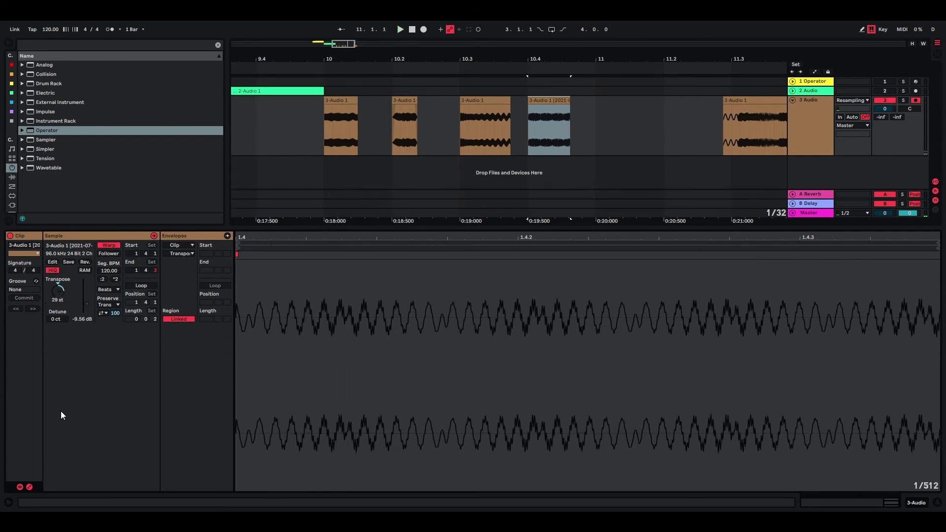
pyautogui.click(182, 256)
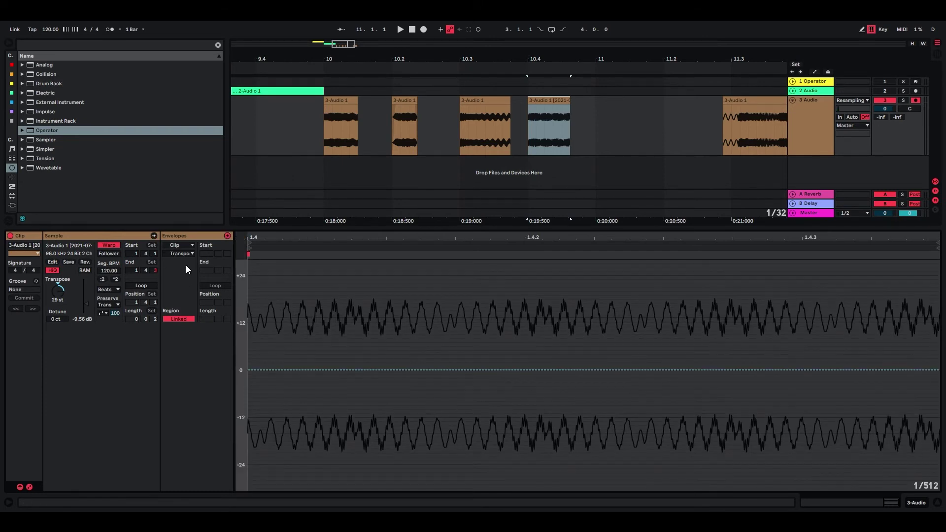
pyautogui.click(312, 369)
pyautogui.moveTo(274, 369); pyautogui.dragTo(249, 259)
pyautogui.moveTo(389, 370); pyautogui.dragTo(578, 261)
pyautogui.moveTo(649, 260); pyautogui.dragTo(656, 442)
pyautogui.moveTo(739, 443); pyautogui.dragTo(939, 296)
pyautogui.press('space')
pyautogui.press('space')
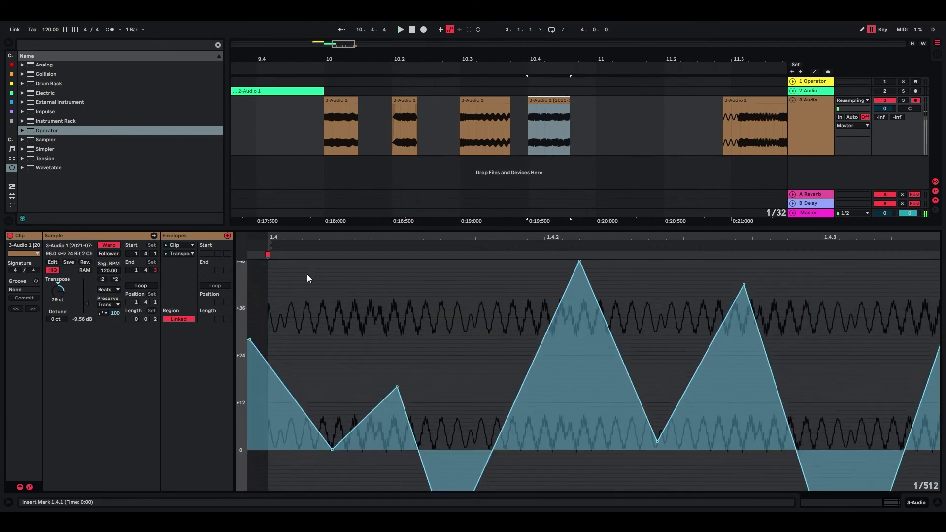
# - Change the warp mode of the clip at 10.4 to Texture and audition it
pyautogui.click(104, 290)
pyautogui.click(114, 311)
pyautogui.press('space')
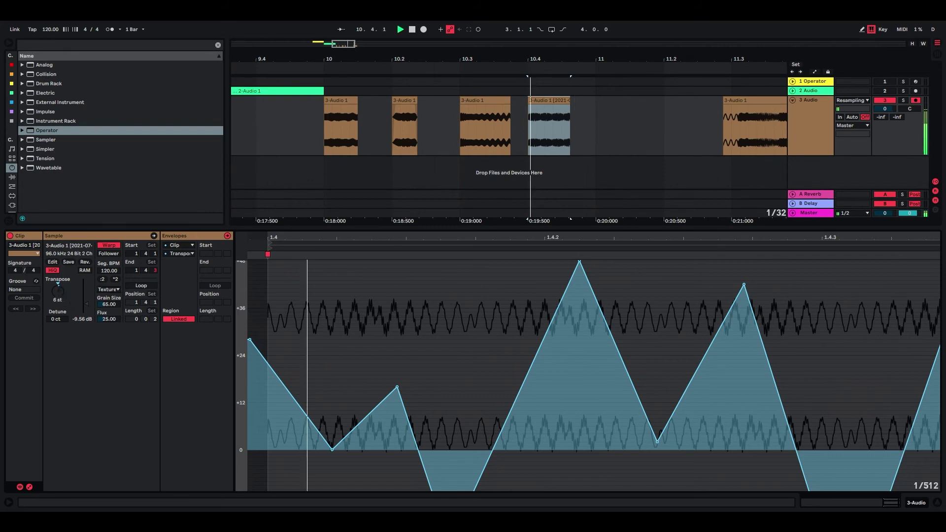
pyautogui.press('space')
# - Set the Texture grain size to 263 and the flux to 0 for the clip at 10.4, auditioning the changes
pyautogui.moveTo(106, 305); pyautogui.dragTo(106, 328)
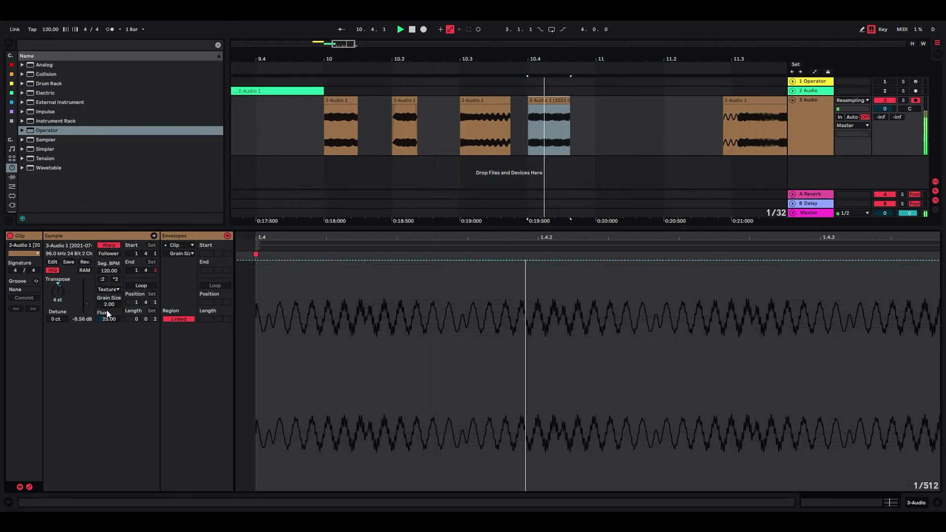
pyautogui.moveTo(107, 305); pyautogui.dragTo(107, 237)
pyautogui.press('space')
pyautogui.press('space')
pyautogui.moveTo(108, 319); pyautogui.dragTo(108, 344)
pyautogui.press('space')
pyautogui.press('space')
# - Transpose the textured clip at 10.4 by 22 st and audition it repeatedly
pyautogui.click(58, 291)
pyautogui.press('space')
pyautogui.press('space')
pyautogui.press('space')
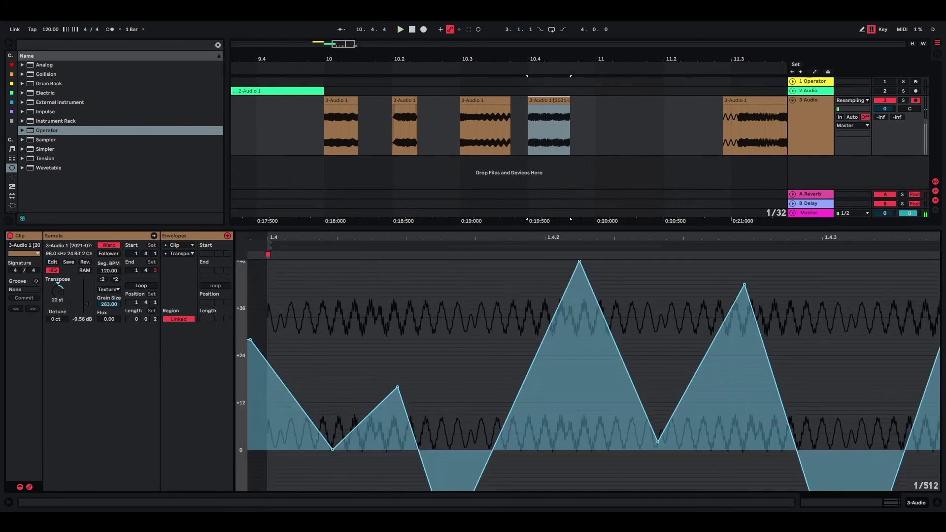
pyautogui.press('space')
pyautogui.press('space')
pyautogui.press('space')
pyautogui.press('space')
pyautogui.press('space')
pyautogui.press('space')
pyautogui.press('space')
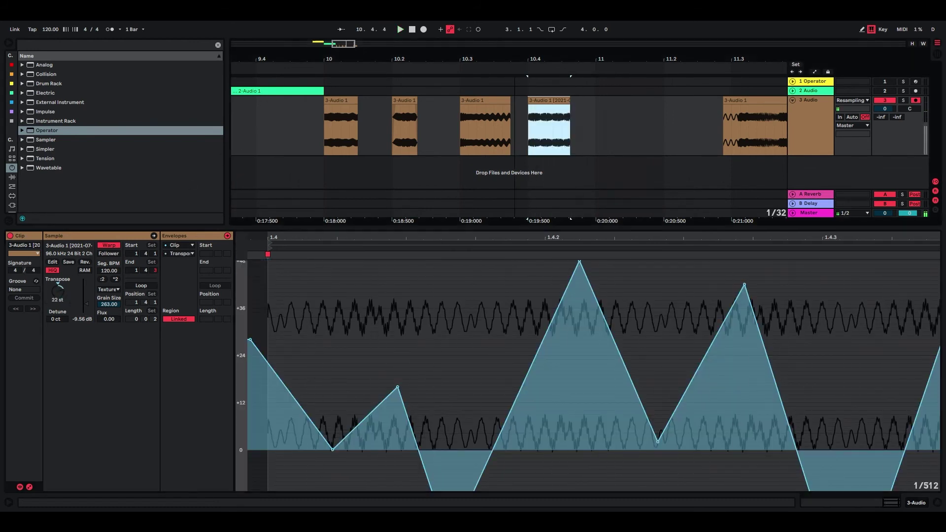
# - Audition the clip at 10.4 and add a short fade at its edge
pyautogui.moveTo(469, 60); pyautogui.dragTo(355, 59)
pyautogui.press('space')
pyautogui.press('space')
pyautogui.press('space')
pyautogui.moveTo(394, 106); pyautogui.dragTo(397, 106)
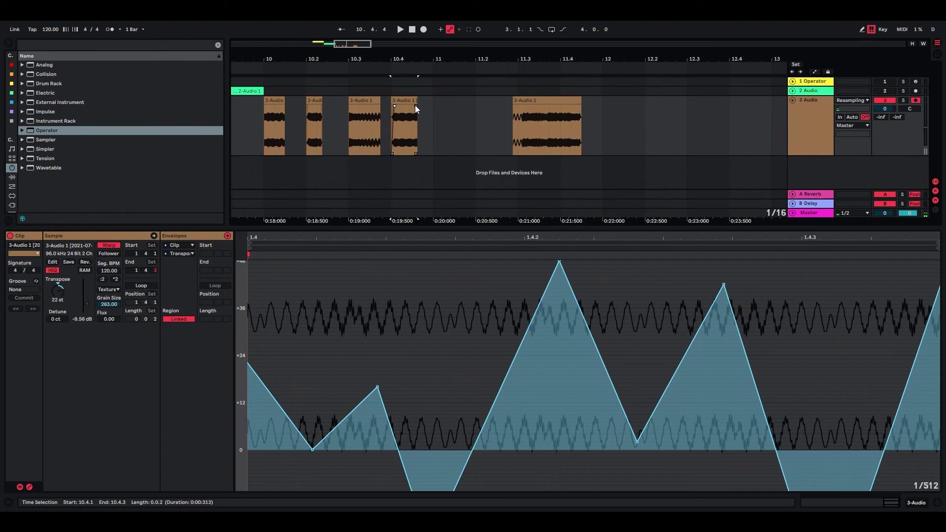
# - Split the remaining 3 Audio clip at 11.3.4 and move the piece before the cut to bar 11
pyautogui.click(549, 129)
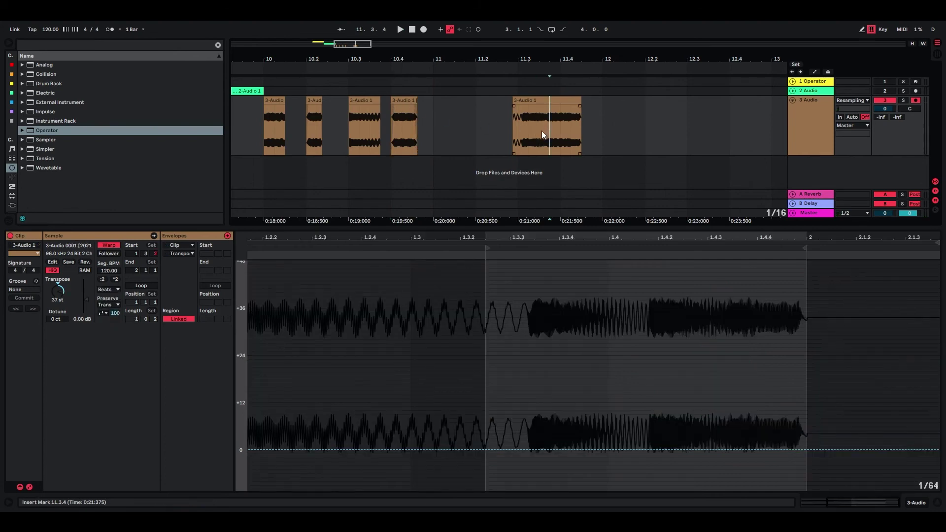
pyautogui.hotkey('ctrl', 'e')
pyautogui.moveTo(528, 110); pyautogui.dragTo(447, 104)
# - Transpose the slice at bar 11 by 22 st, audition it and add short fades to its edges
pyautogui.press('space')
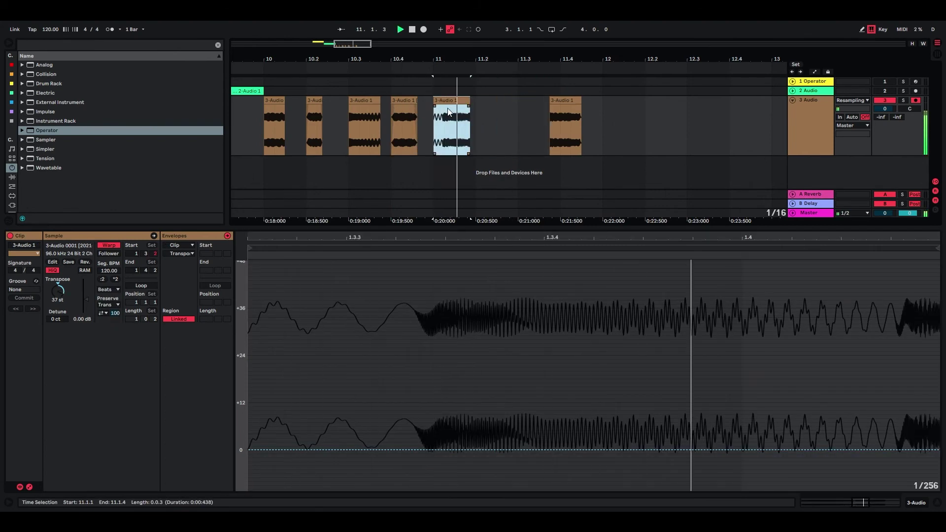
pyautogui.press('space')
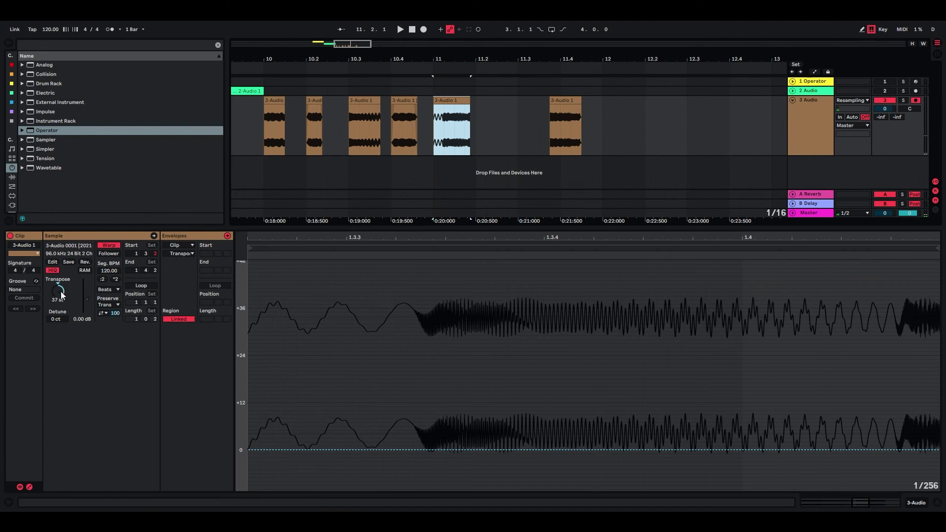
pyautogui.press('space')
pyautogui.moveTo(61, 292)
pyautogui.mouseDown()
pyautogui.moveTo(59, 284)
pyautogui.moveTo(61, 292)
pyautogui.mouseUp()
pyautogui.press('space')
pyautogui.press('space')
pyautogui.press('space')
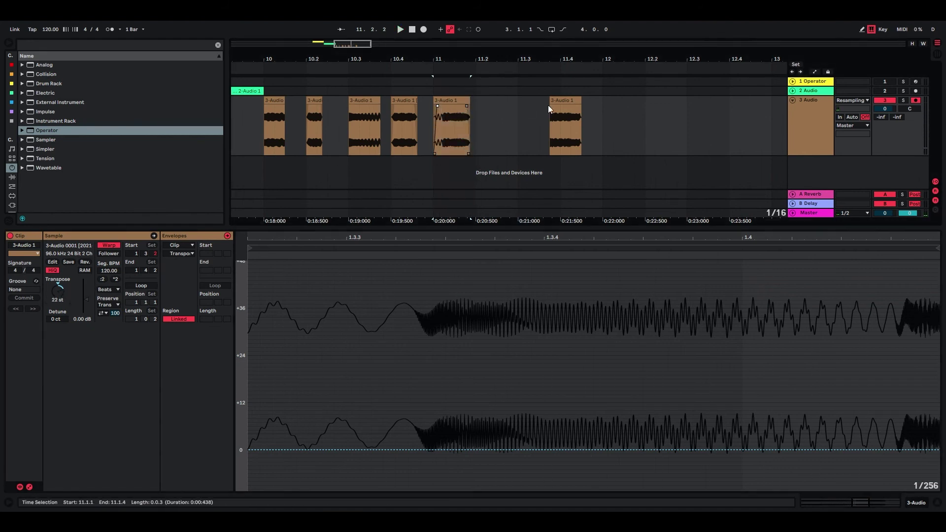
# - Move the last slice to 11.2, transpose it by 22 st and audition it
pyautogui.moveTo(564, 104); pyautogui.dragTo(495, 112)
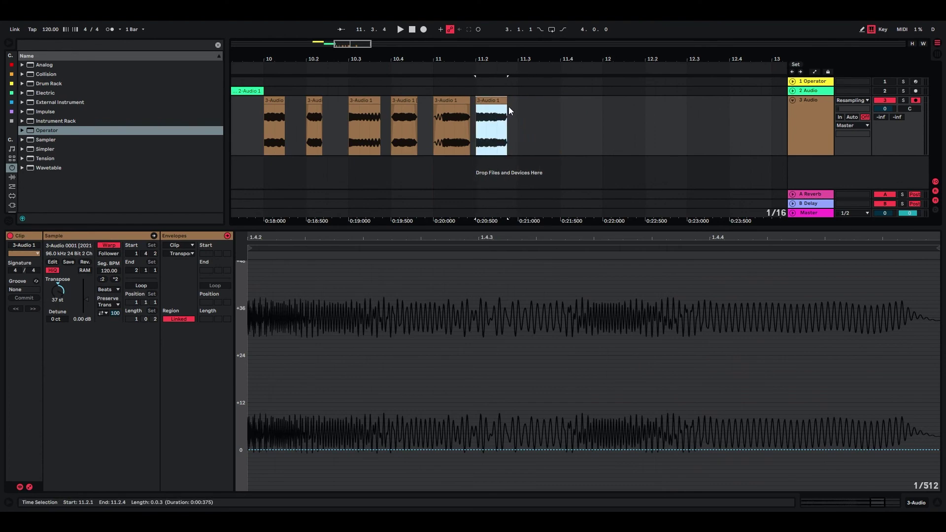
pyautogui.press('space')
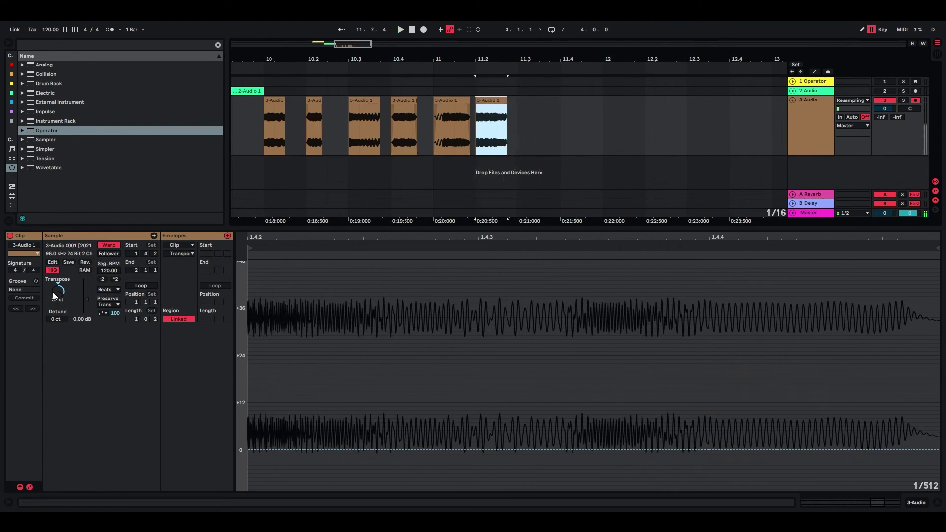
pyautogui.moveTo(56, 289); pyautogui.dragTo(56, 296)
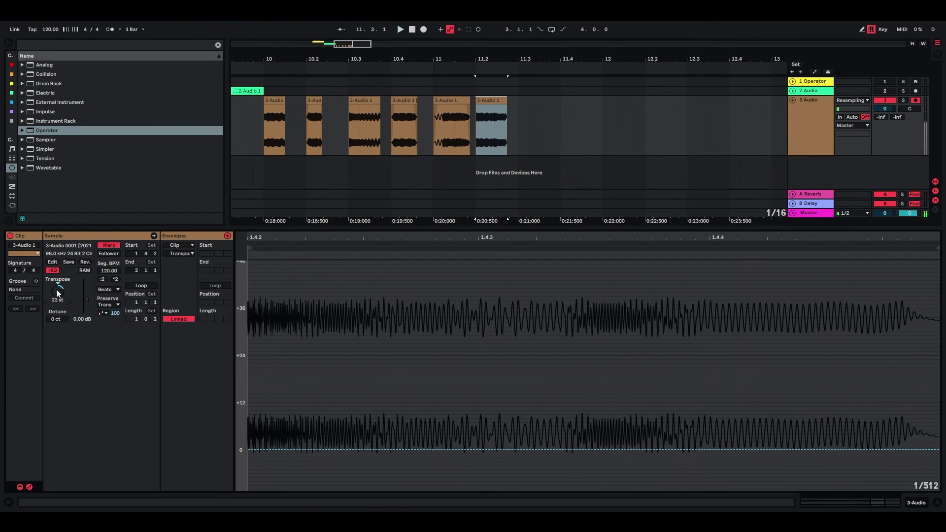
pyautogui.click(477, 131)
pyautogui.press('space')
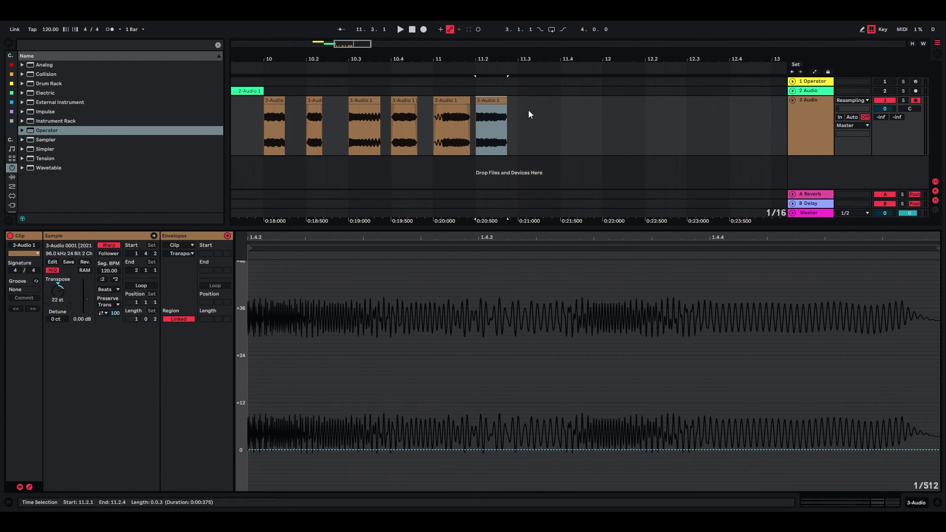
# - Examine the clip settings of the individual slices on the 3 Audio track from bar 10 to bar 11
pyautogui.moveTo(357, 57); pyautogui.dragTo(365, 106)
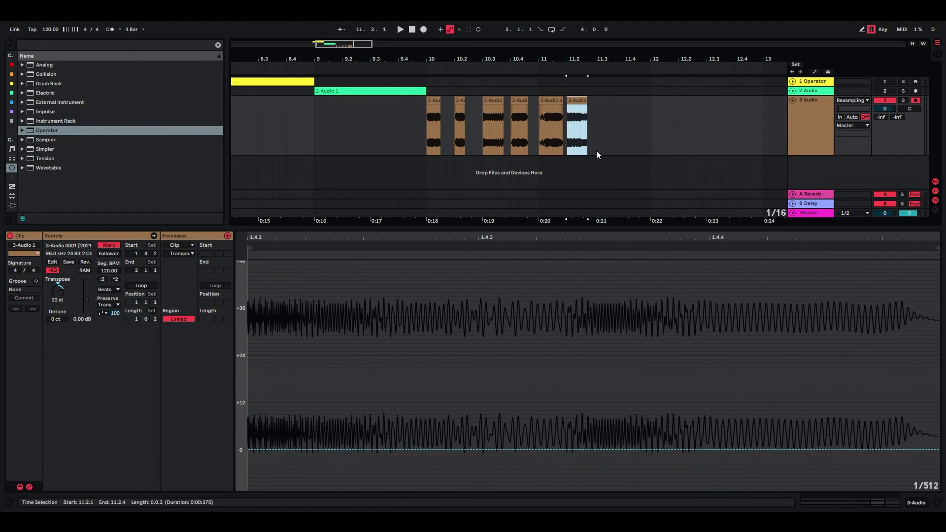
pyautogui.click(427, 130)
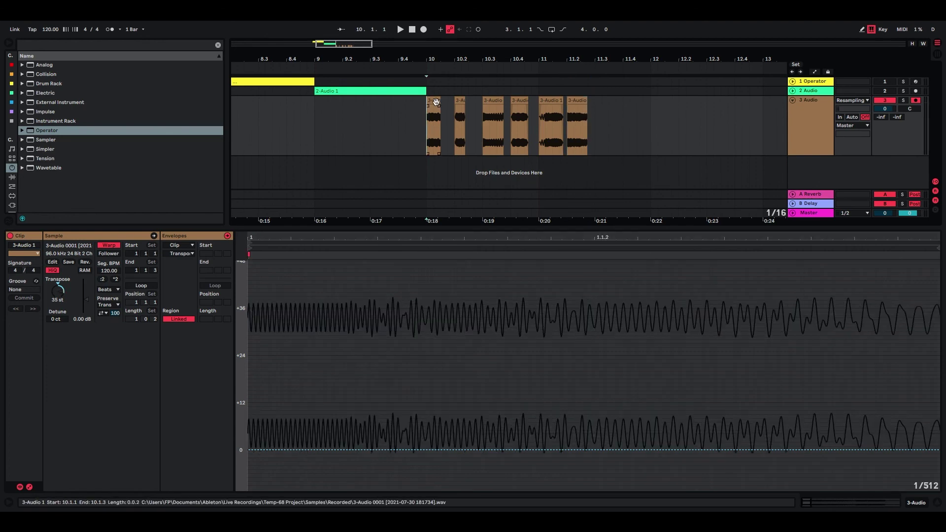
pyautogui.click(484, 102)
pyautogui.click(520, 101)
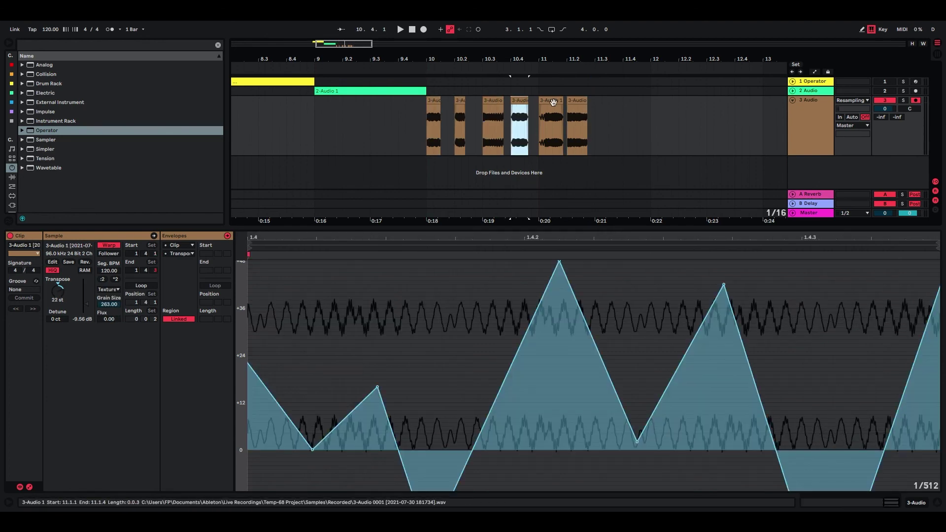
pyautogui.click(551, 101)
pyautogui.click(493, 102)
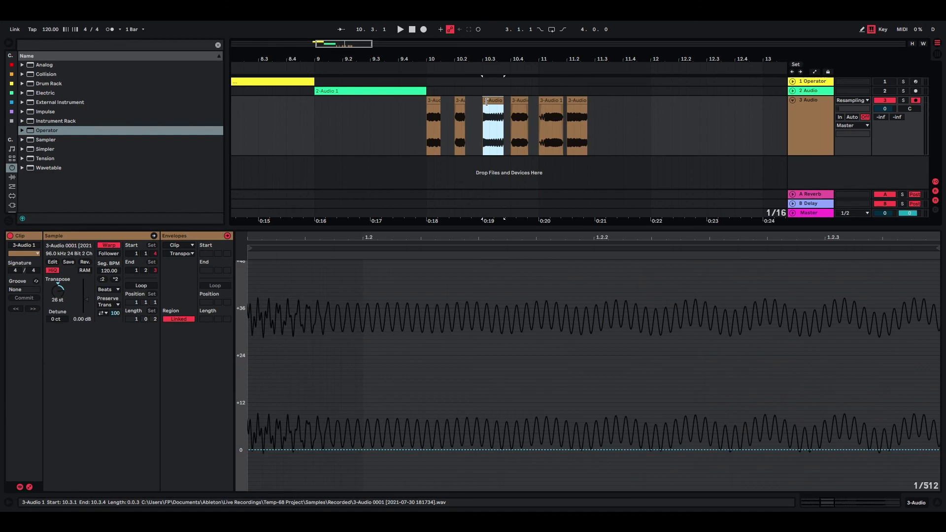